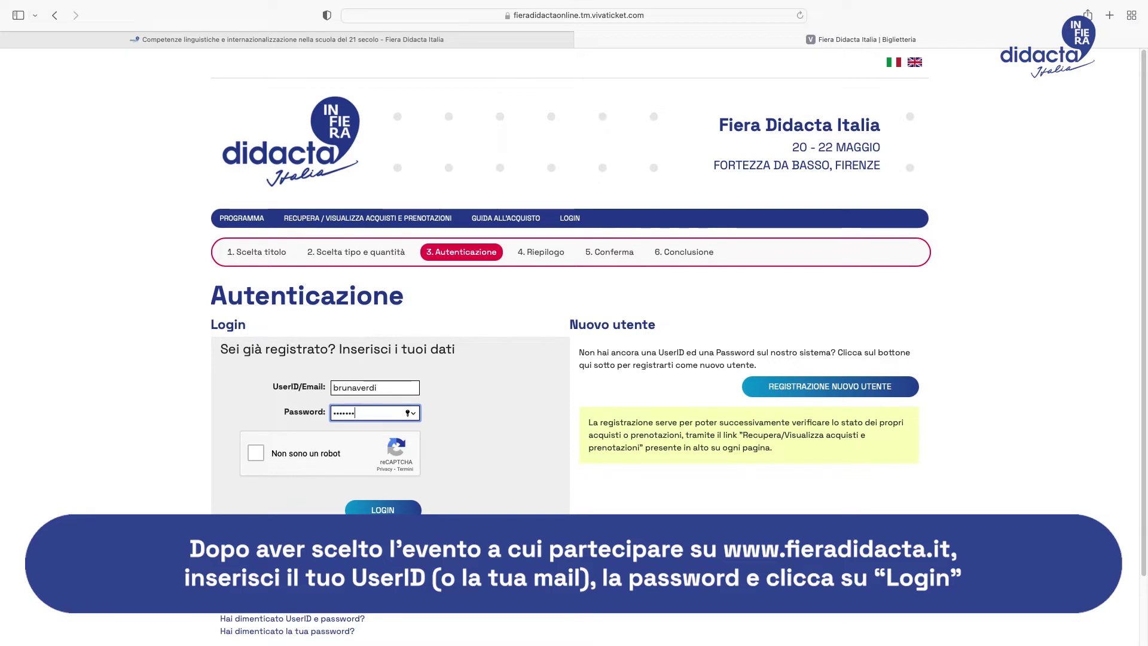
Complete the reCAPTCHA by selecting all squares containing motorcycles, and log in to the existing account.
left_click(259, 453)
left_click(303, 383)
left_click(303, 441)
left_click(361, 442)
left_click(361, 383)
left_click(419, 383)
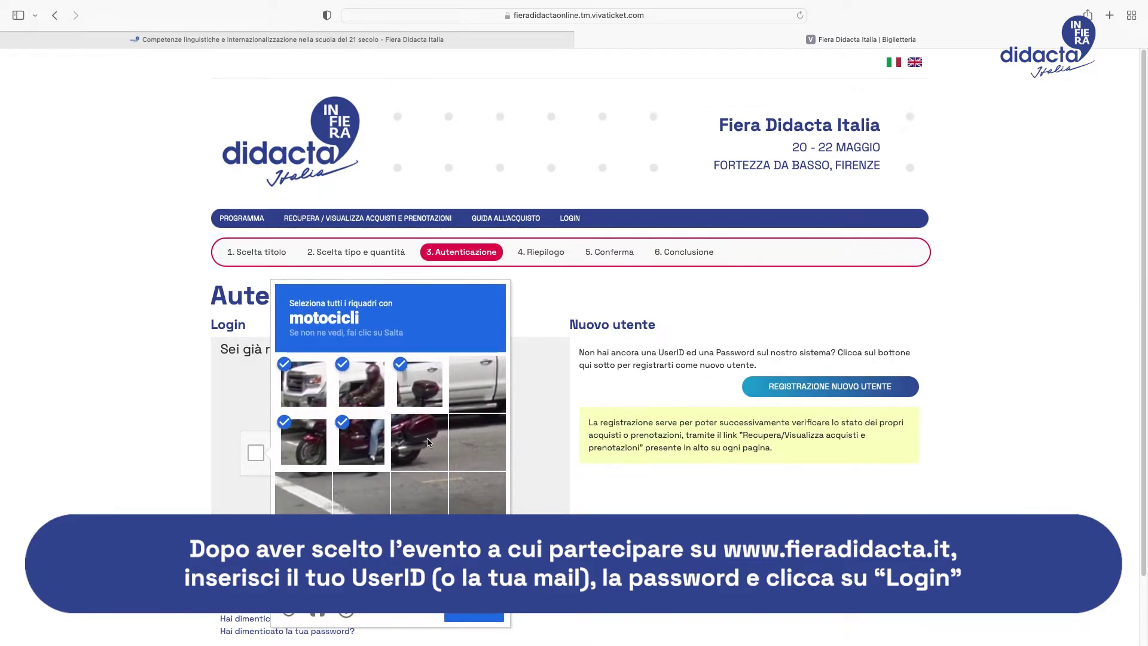
left_click(419, 441)
left_click(468, 612)
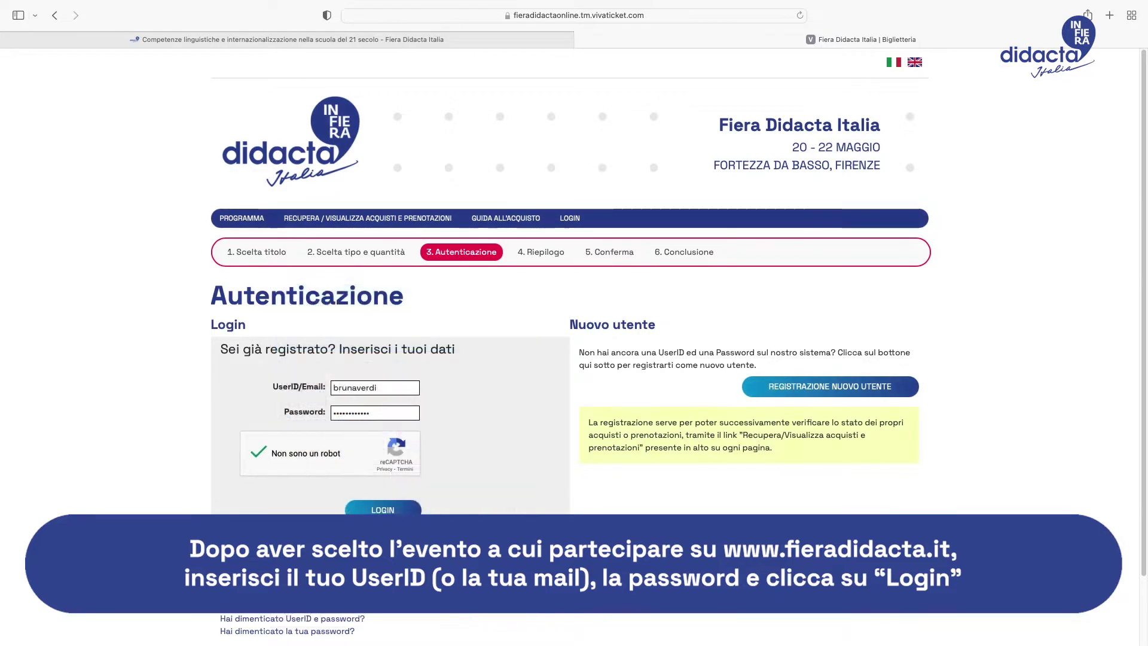
left_click(382, 511)
Review the cart summary and the payment section on the Conferma page.
scroll(131, 341, "down", 2)
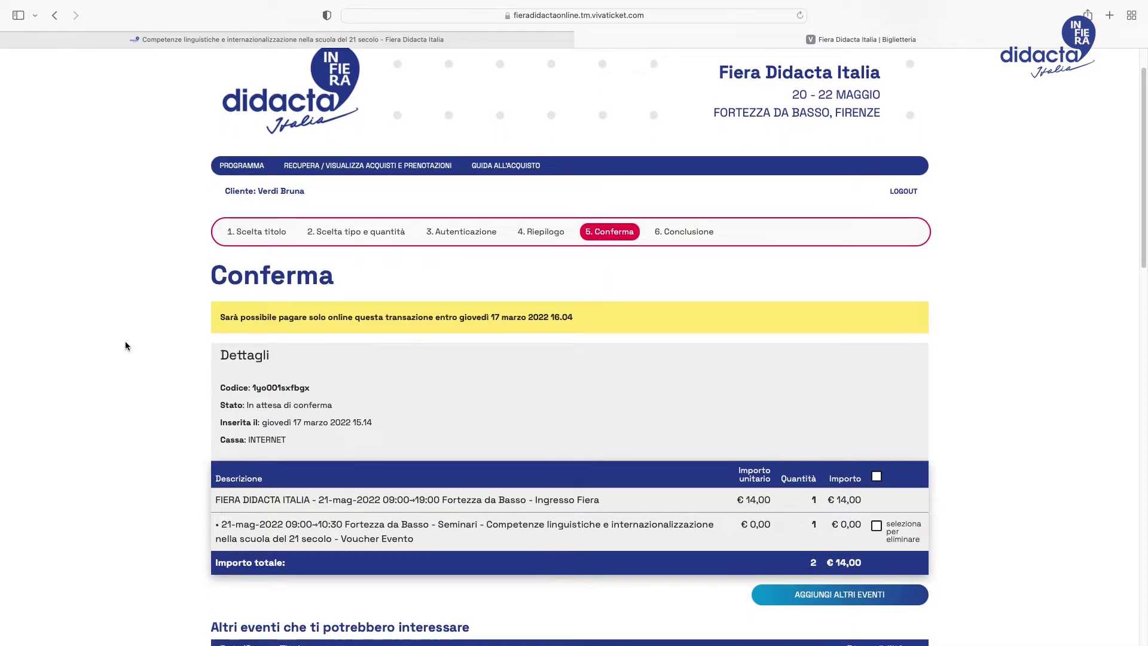
scroll(128, 341, "down", 1)
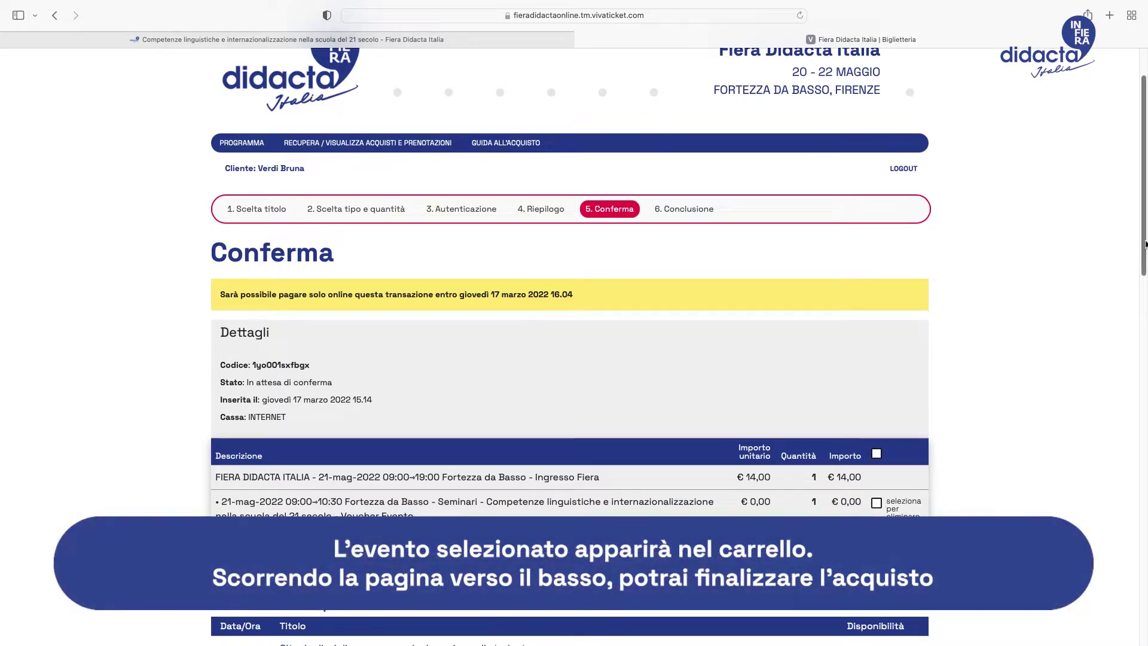
scroll(1100, 401, "down", 20)
scroll(1122, 439, "down", 18)
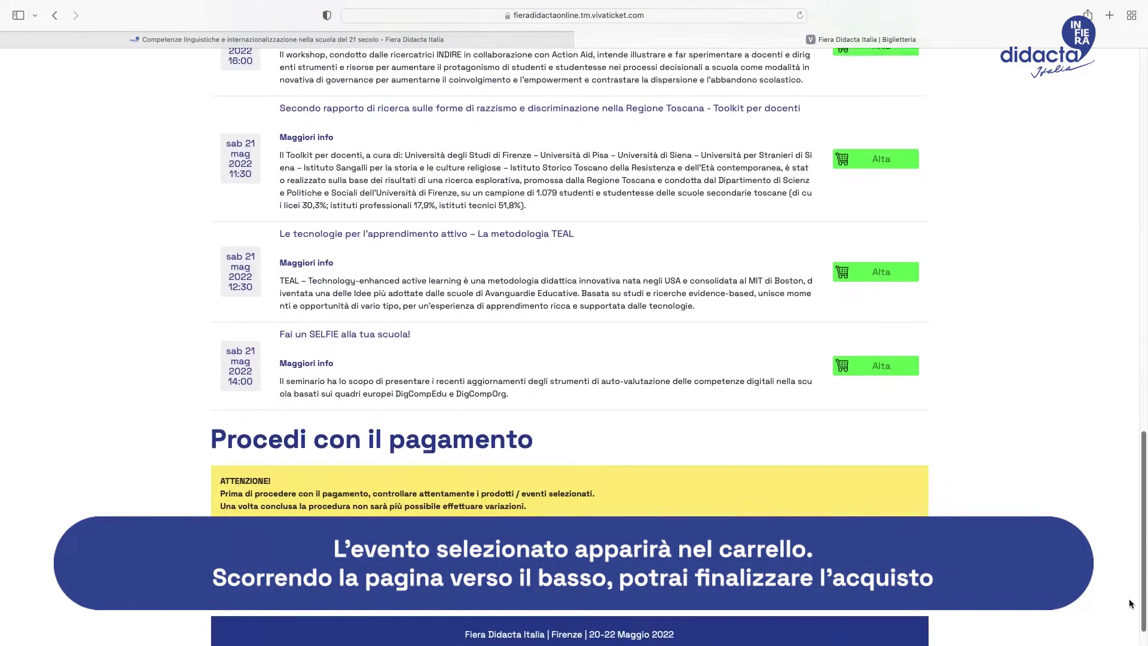
left_click_drag(1144, 624, 1144, 301)
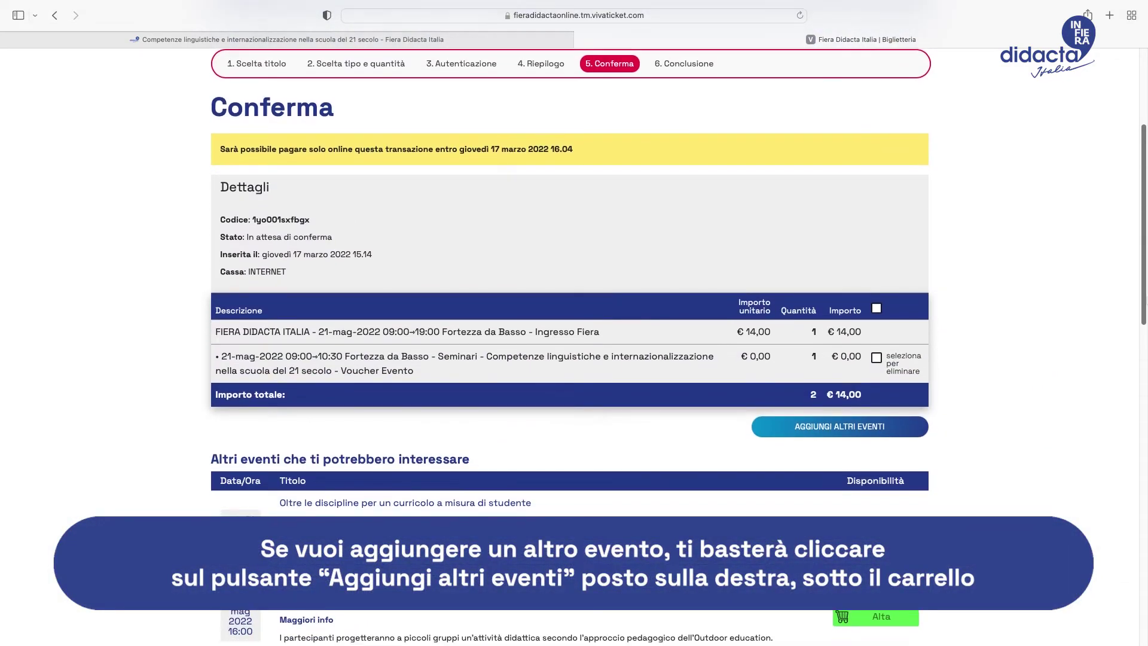
Open the list of other events to add by date, and collapse the 20 and 21 May groups.
left_click(835, 427)
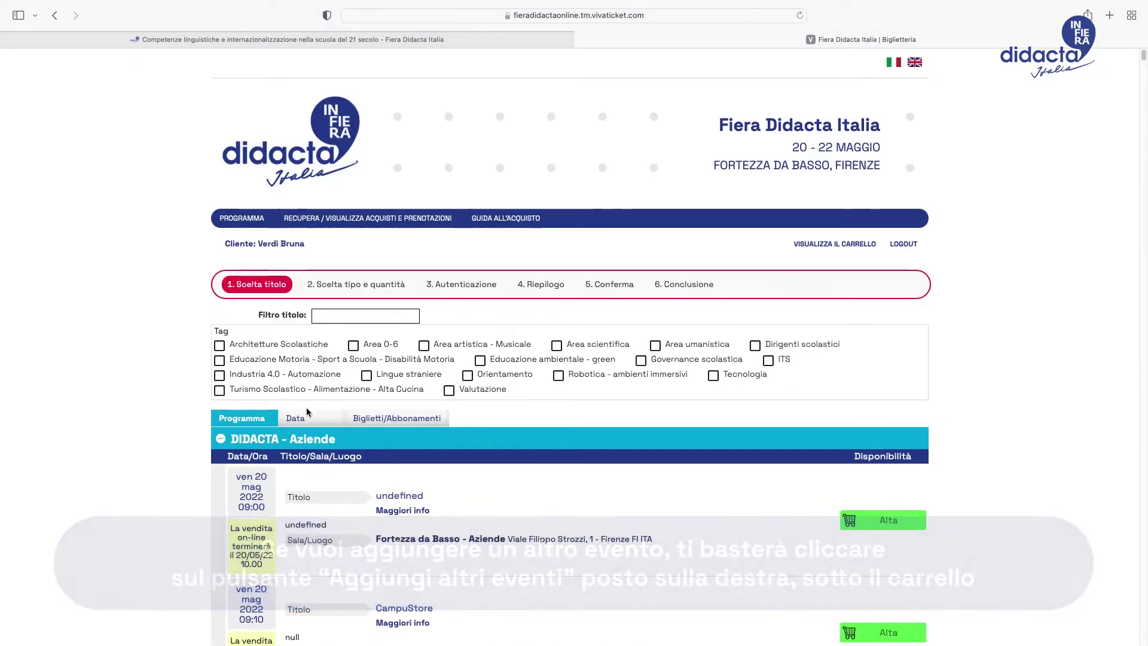
left_click(296, 417)
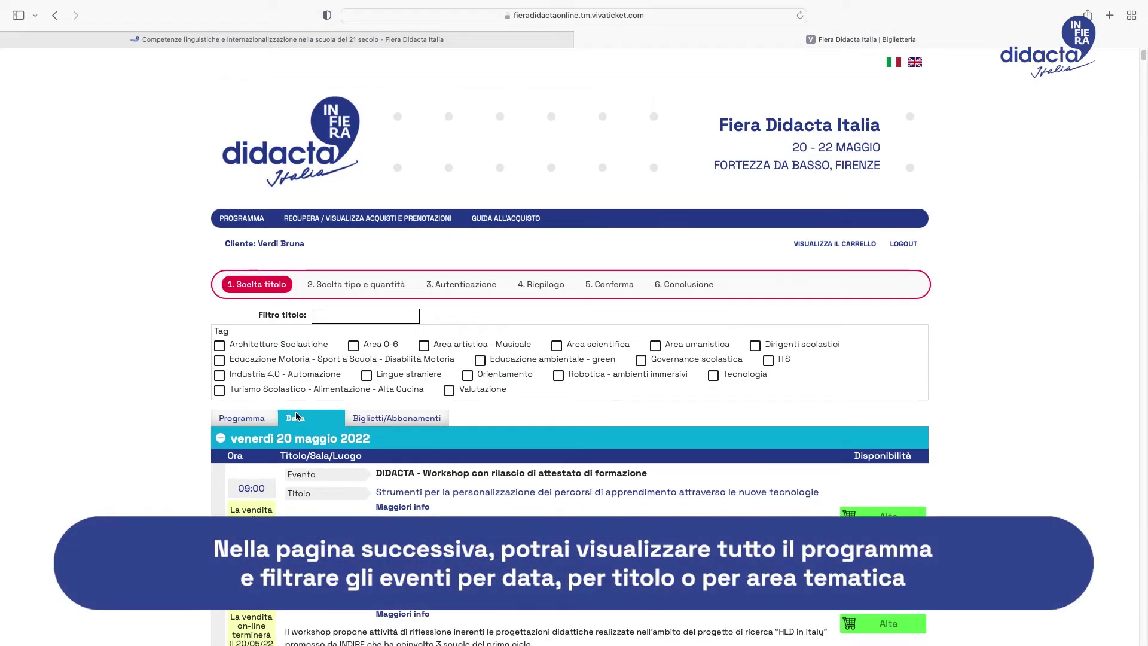
scroll(160, 393, "down", 5)
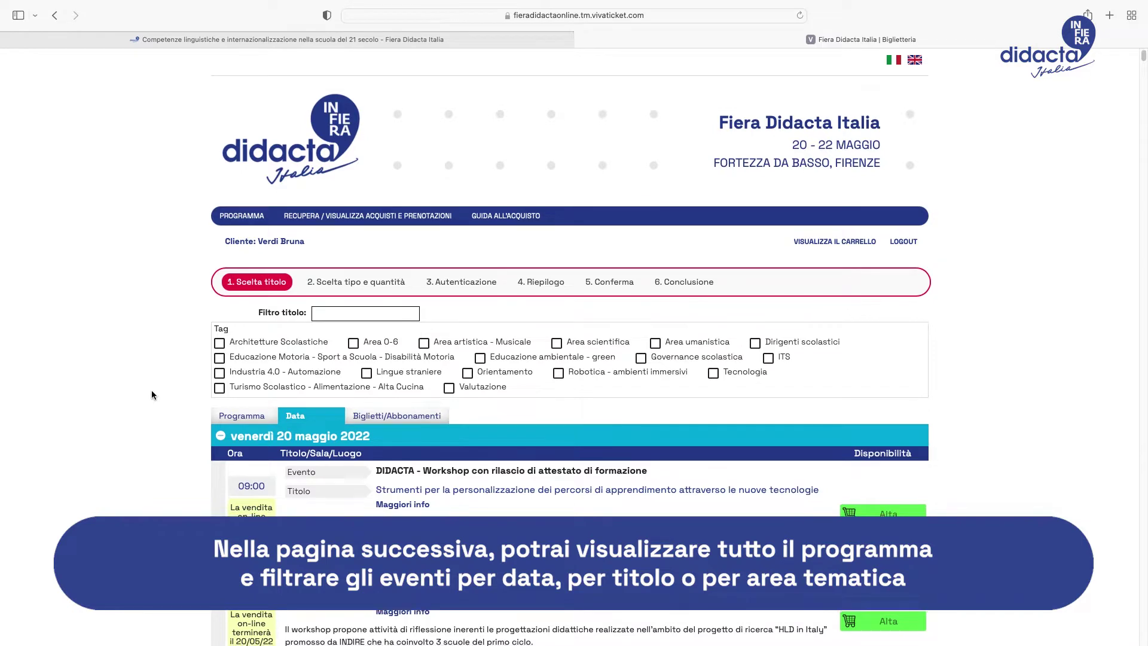
left_click(220, 292)
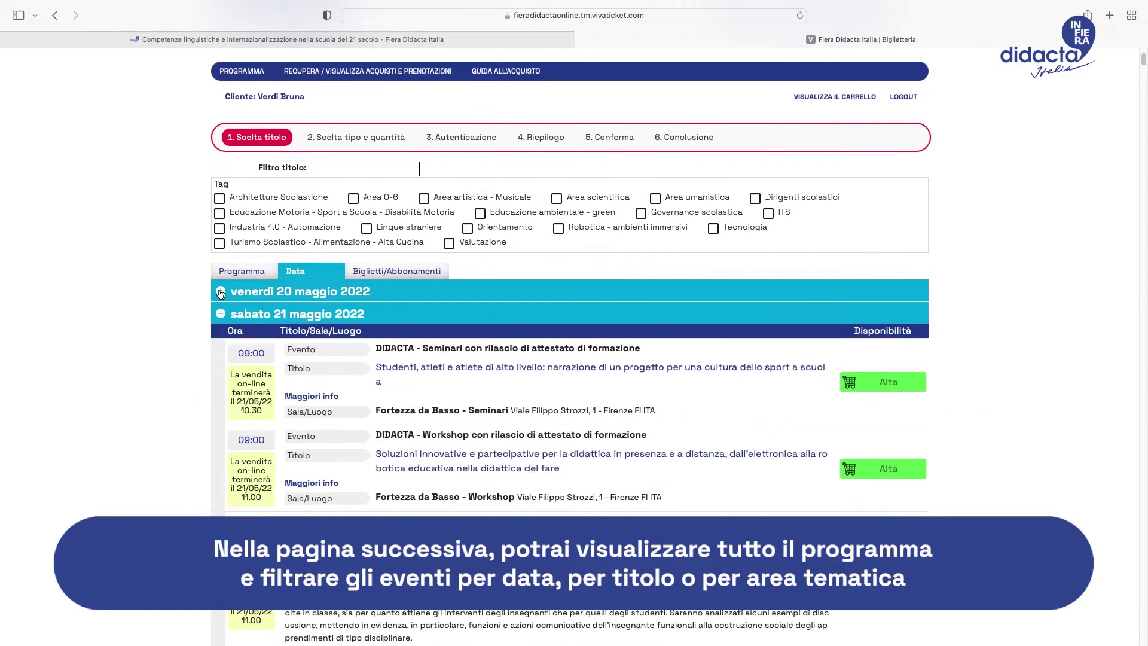
left_click(220, 315)
scroll(335, 260, "up", 2)
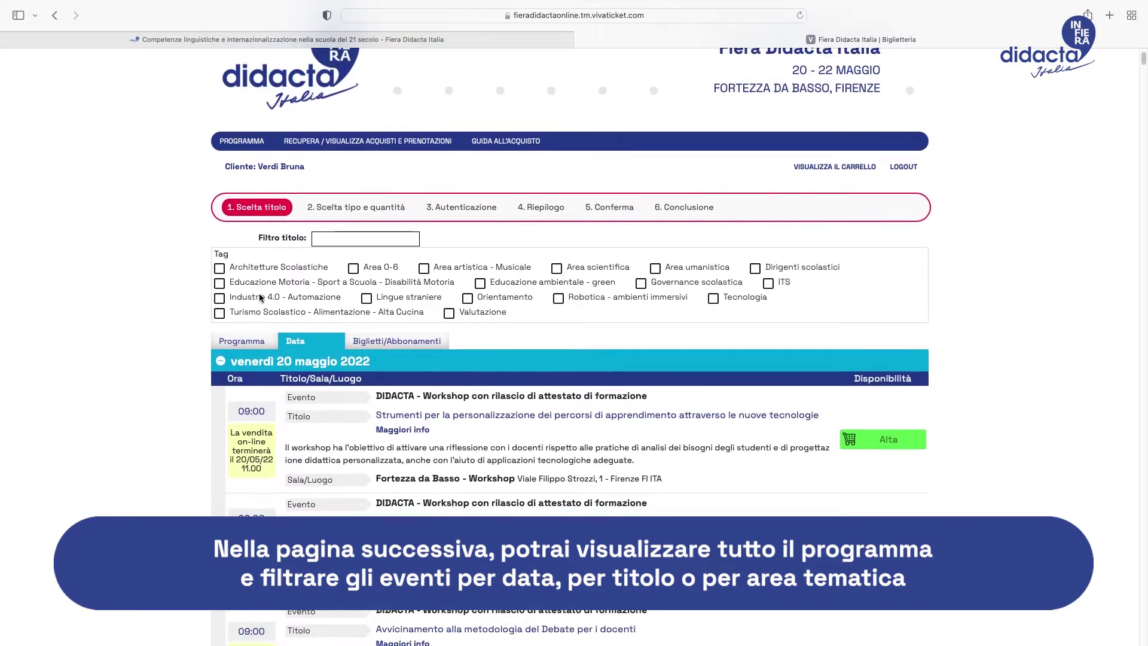
Filter the event titles by "progettazione" and clear the title filter.
left_click(342, 242)
type("progettazione")
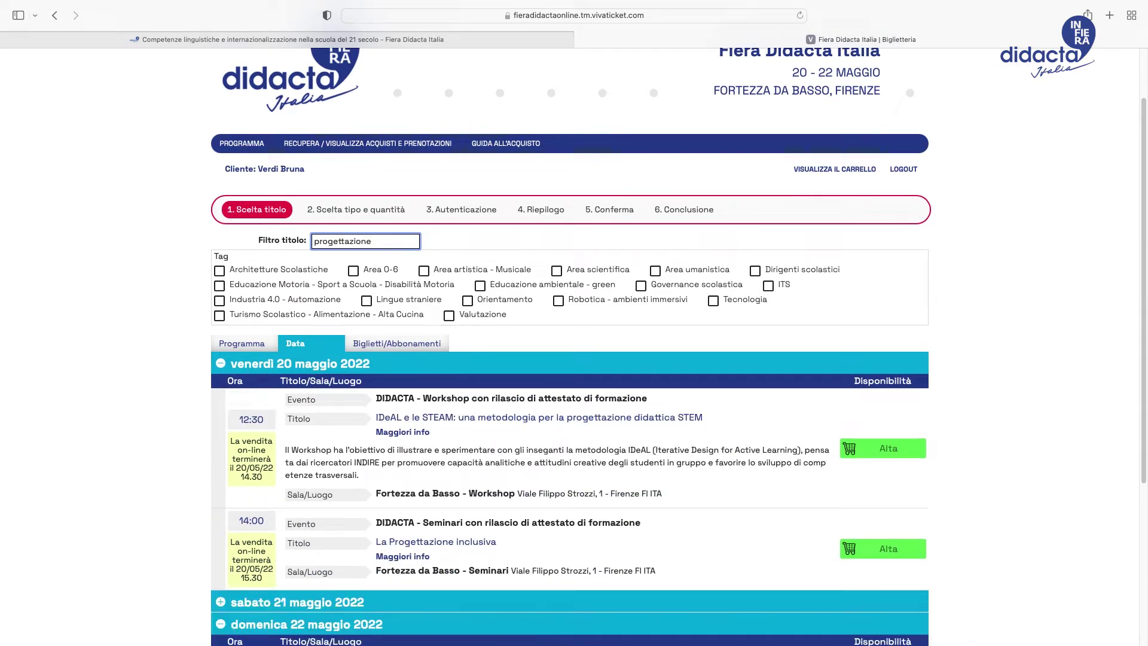
scroll(338, 272, "up", 1)
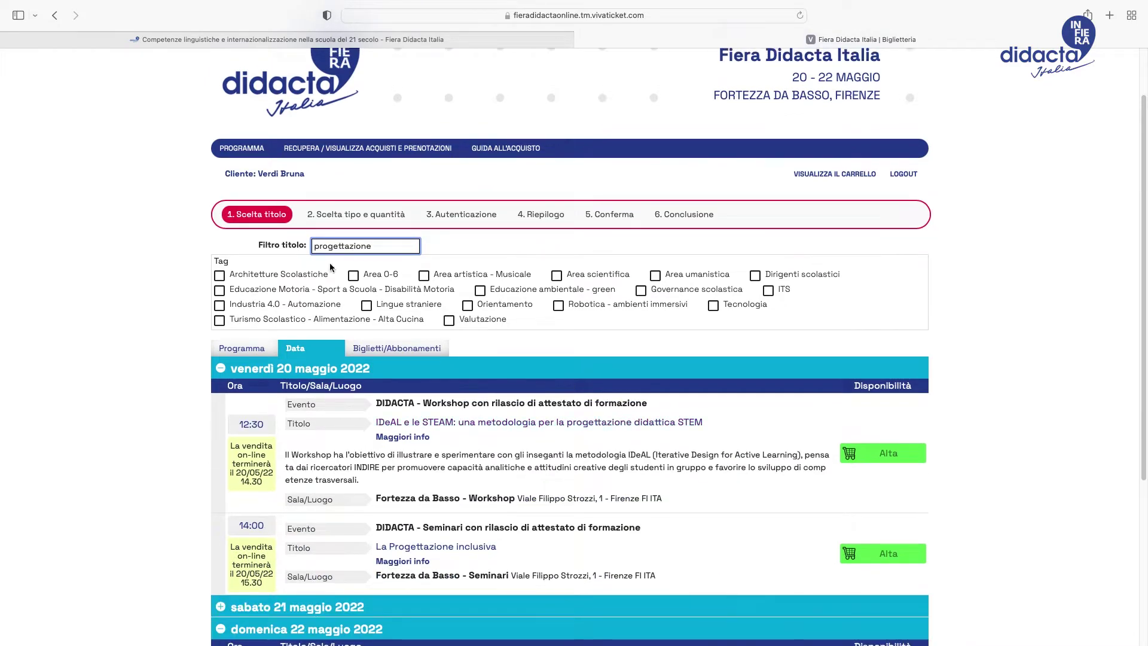
double_click(347, 240)
key("BackSpace")
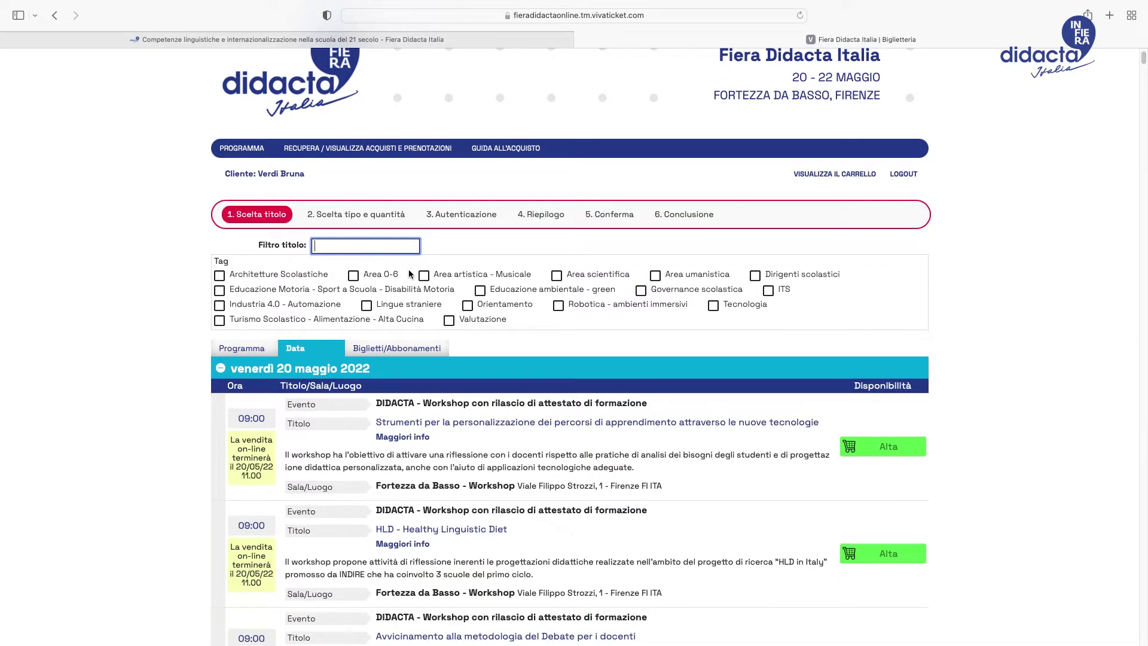
Browse events filtered by the tags Area artistica - Musicale and Dirigenti scolastici one at a time, clearing each filter.
left_click(424, 276)
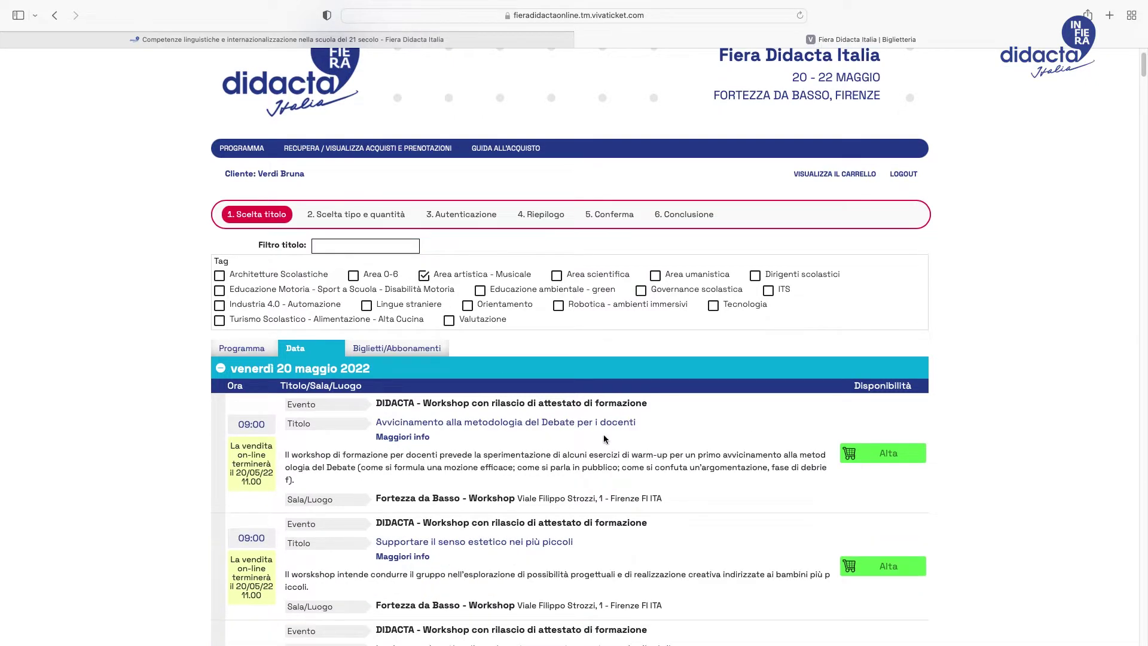
scroll(606, 439, "down", 1)
scroll(607, 439, "down", 3)
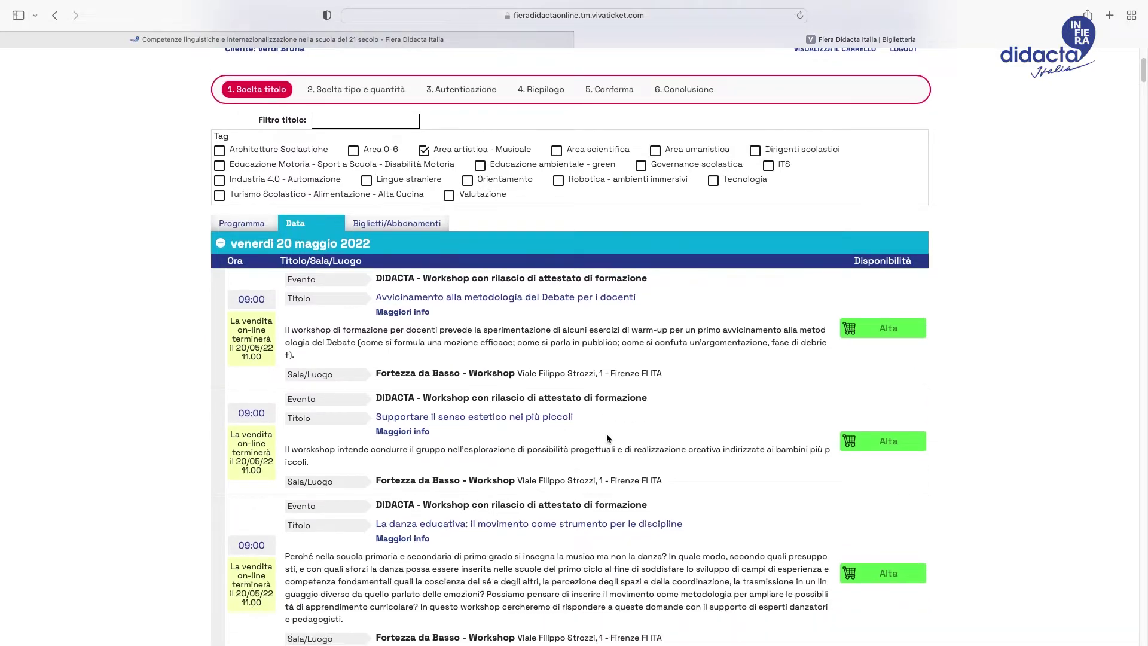
scroll(607, 439, "up", 3)
left_click(424, 283)
left_click(754, 283)
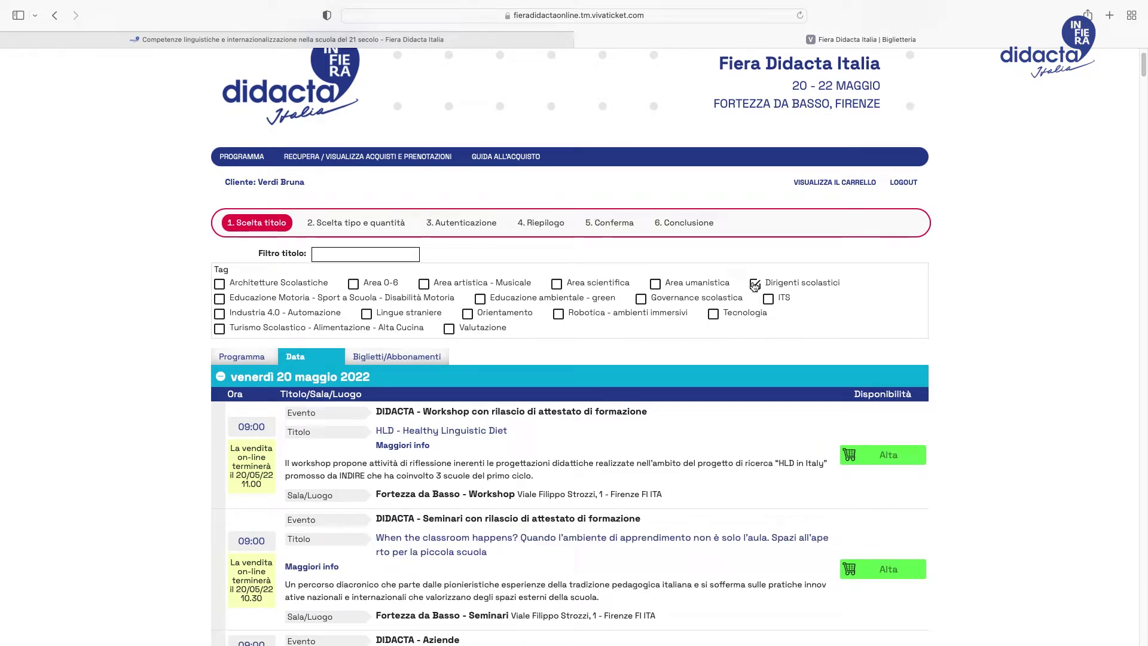
left_click(754, 283)
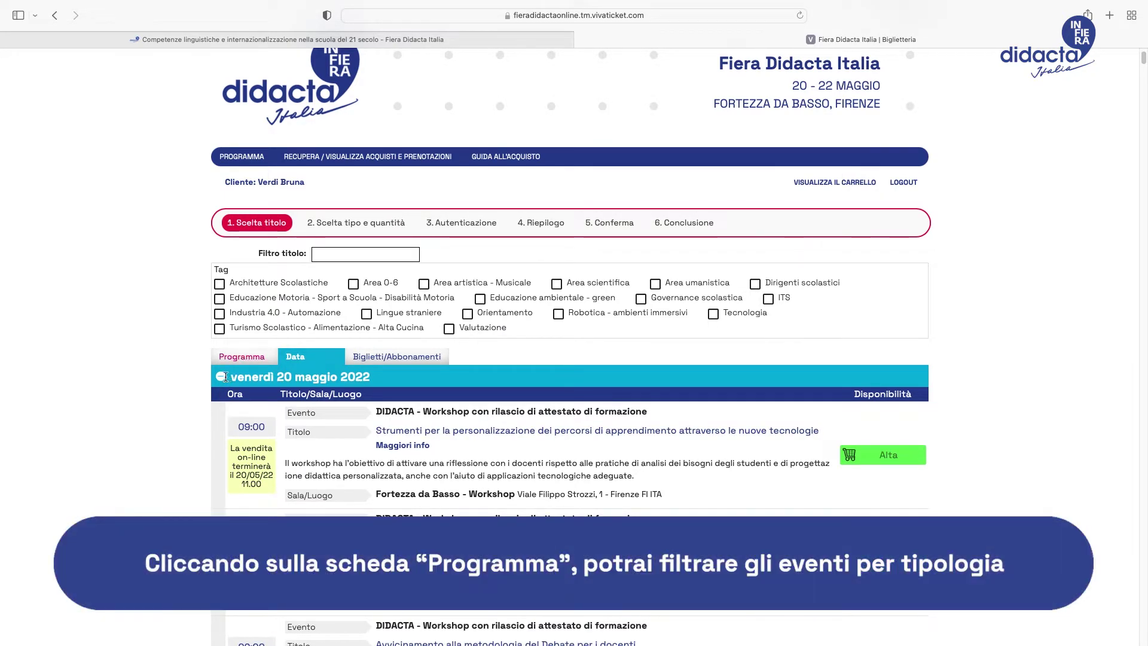
Browse the programme by event type with the Aziende and Seminari groups collapsed, and view the tickets and subscriptions on offer.
left_click(242, 356)
scroll(1007, 445, "down", 5)
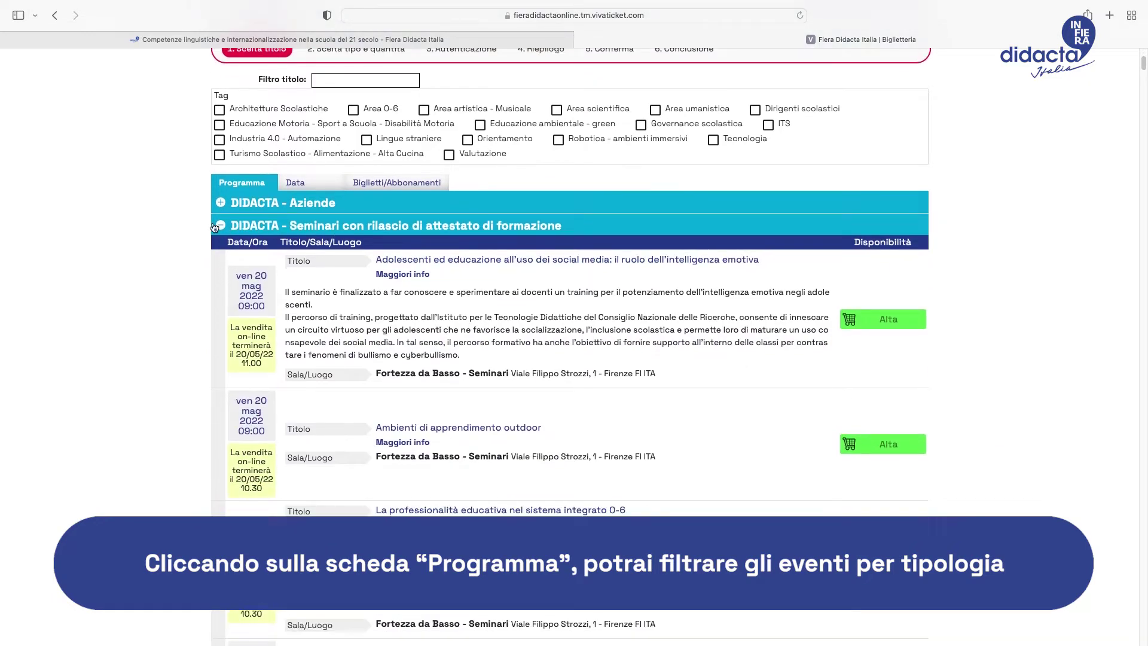
left_click(219, 228)
scroll(981, 317, "down", 1)
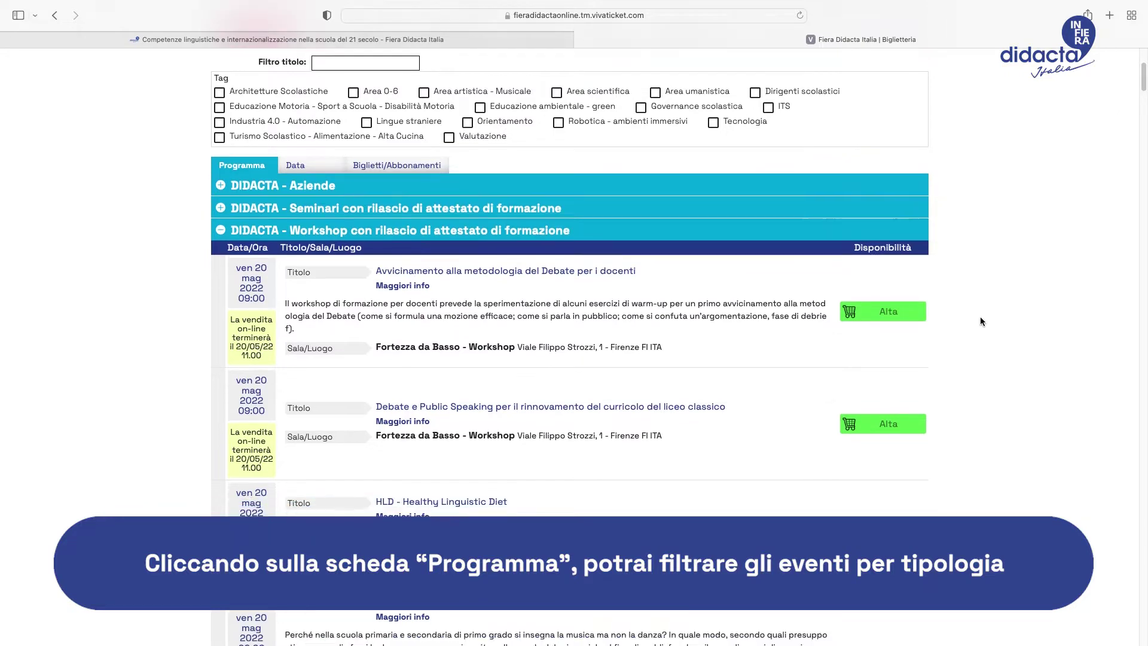
scroll(977, 320, "down", 2)
scroll(976, 323, "up", 2)
scroll(976, 323, "up", 4)
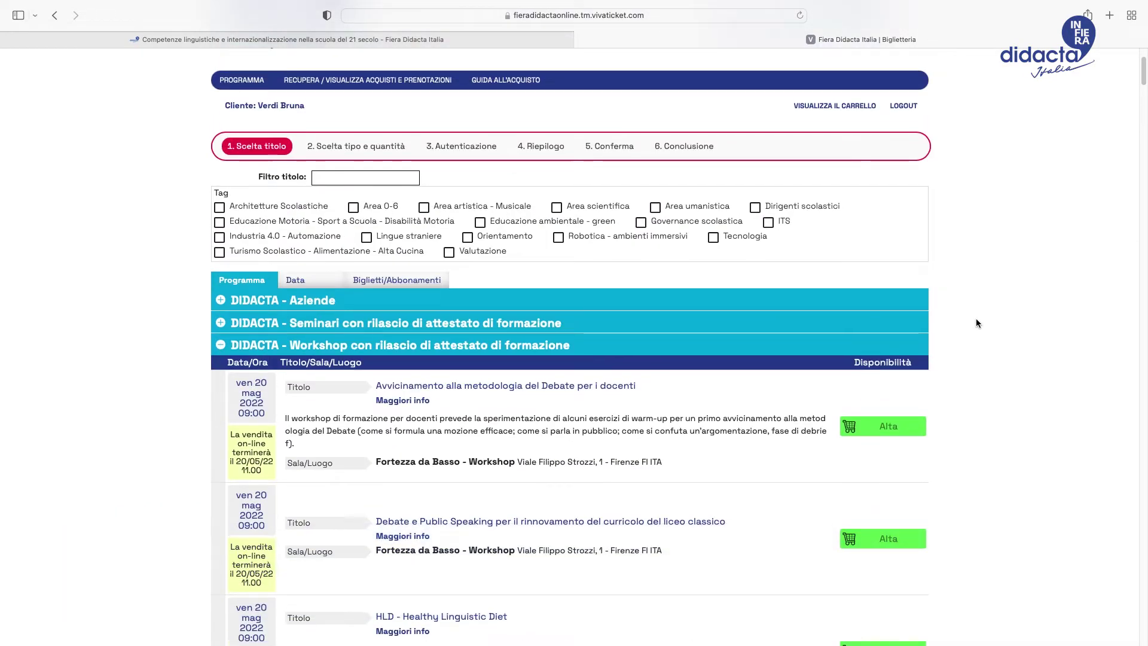
left_click(397, 280)
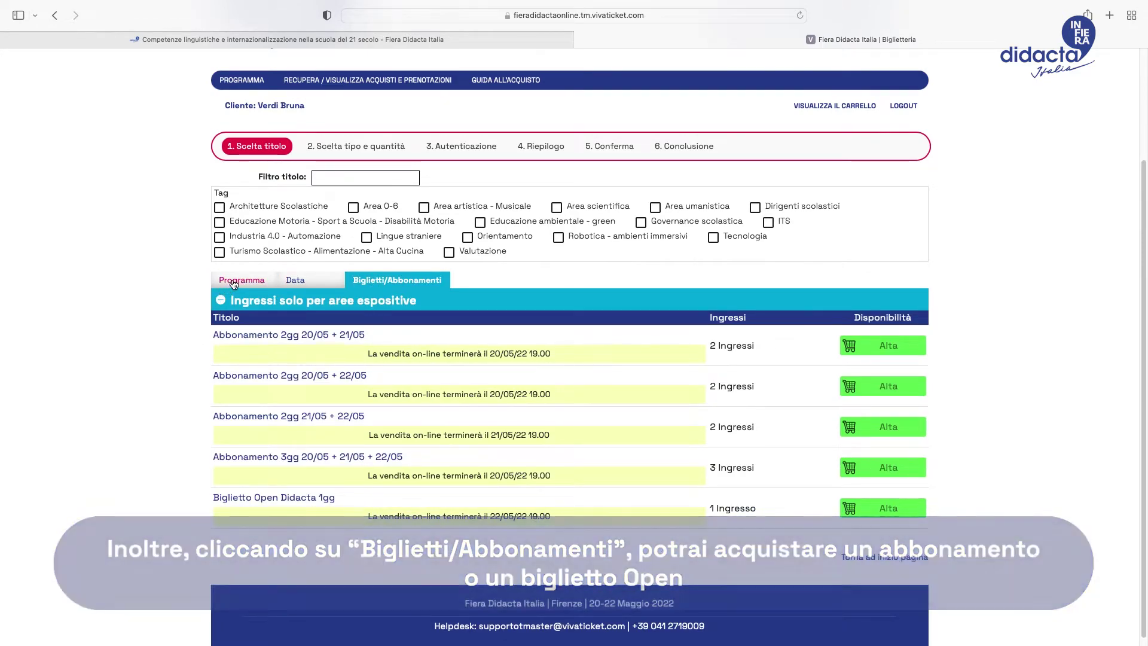
Return to the programme and add the 21 May 12:30 workshop "Imparare come gli scienziati: introdurre l'Inquiry based learning (IBL) a scuola" to the cart.
left_click(233, 282)
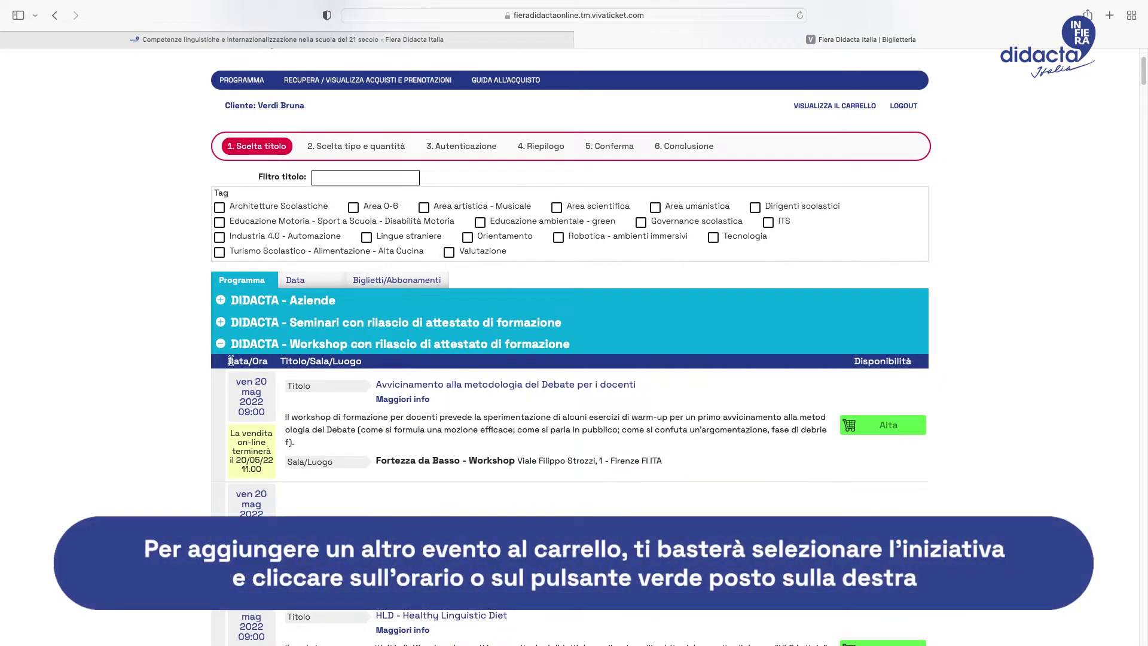
scroll(190, 398, "down", 15)
scroll(192, 393, "down", 5)
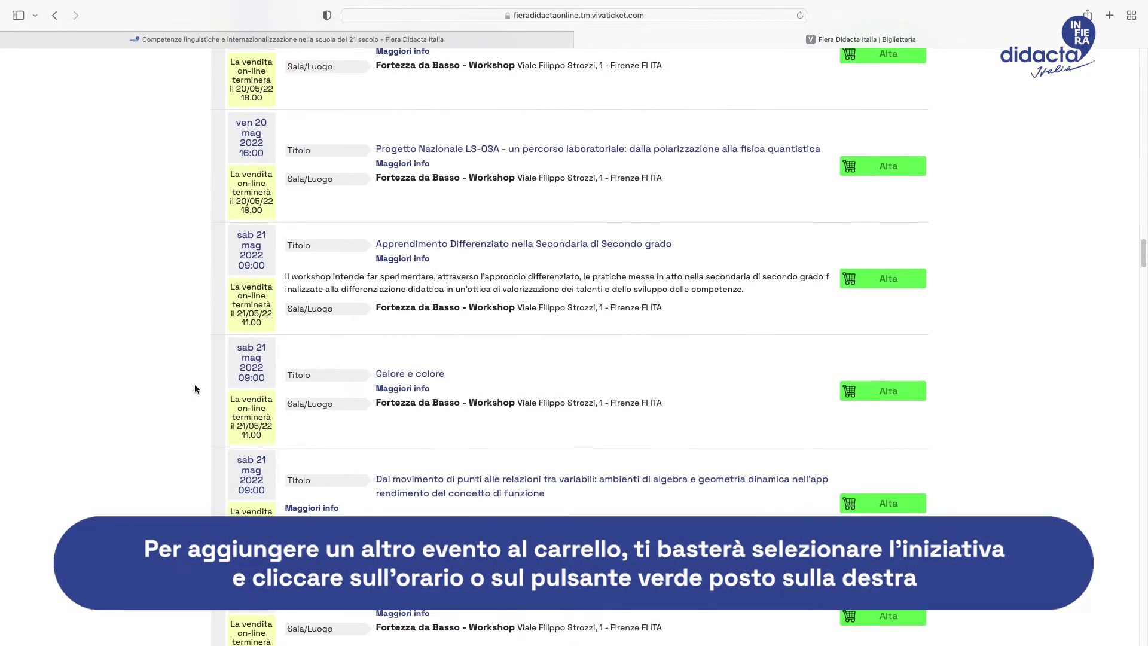
scroll(195, 386, "down", 8)
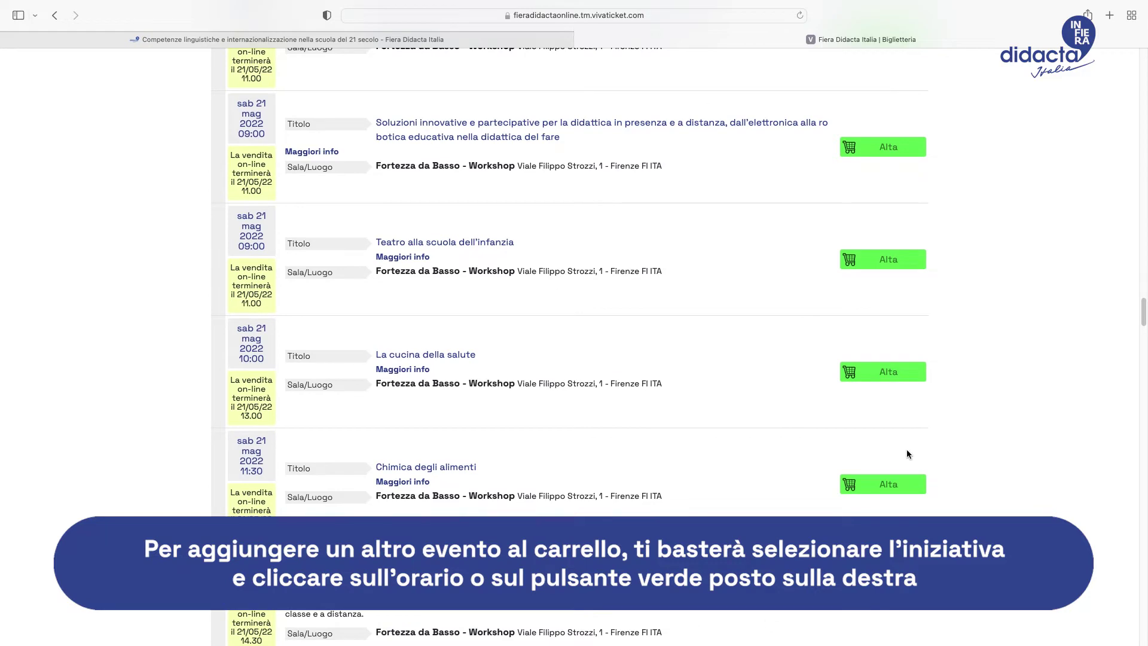
scroll(902, 388, "down", 8)
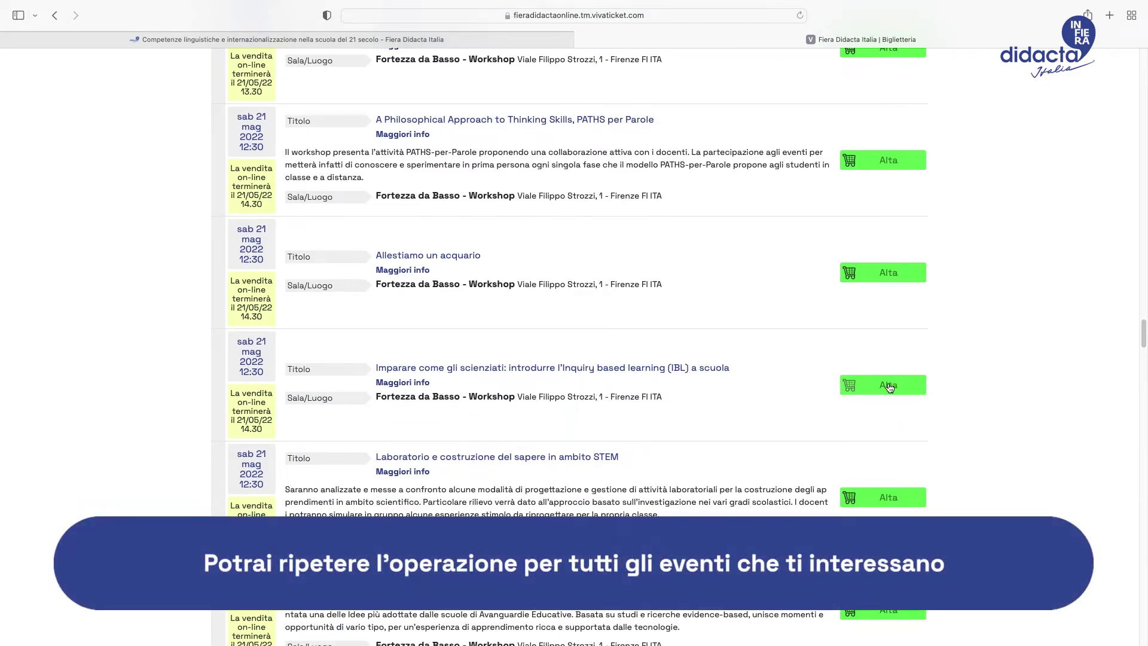
left_click(889, 387)
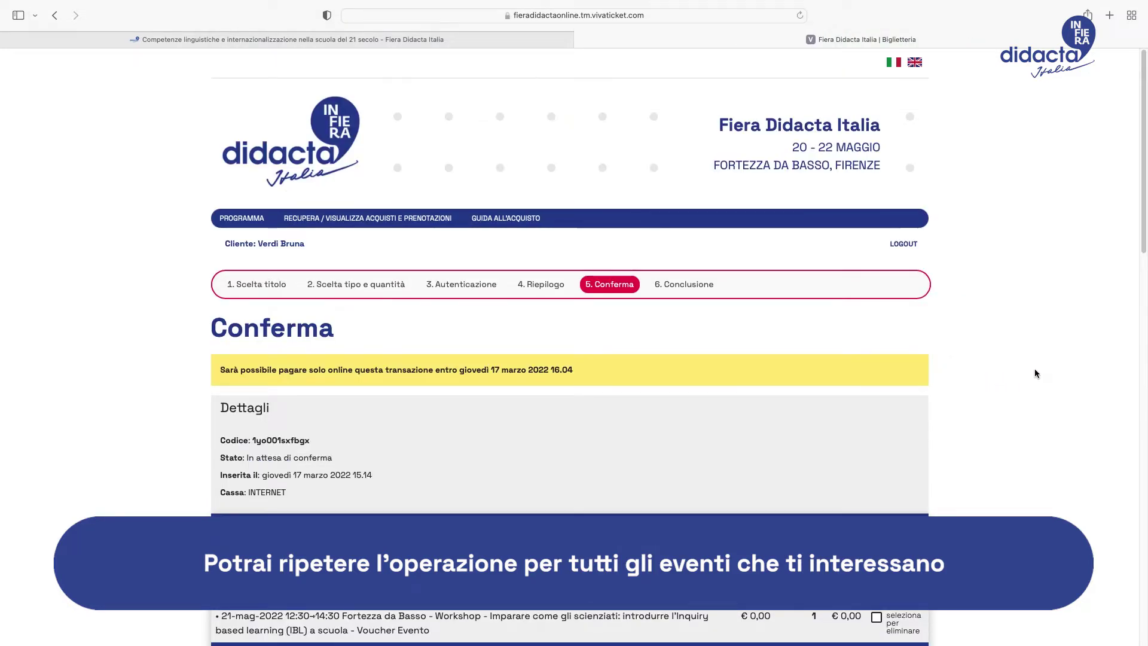
Review the cart, choose online payment by credit card (Setefi), and proceed with the payment.
scroll(1034, 372, "down", 5)
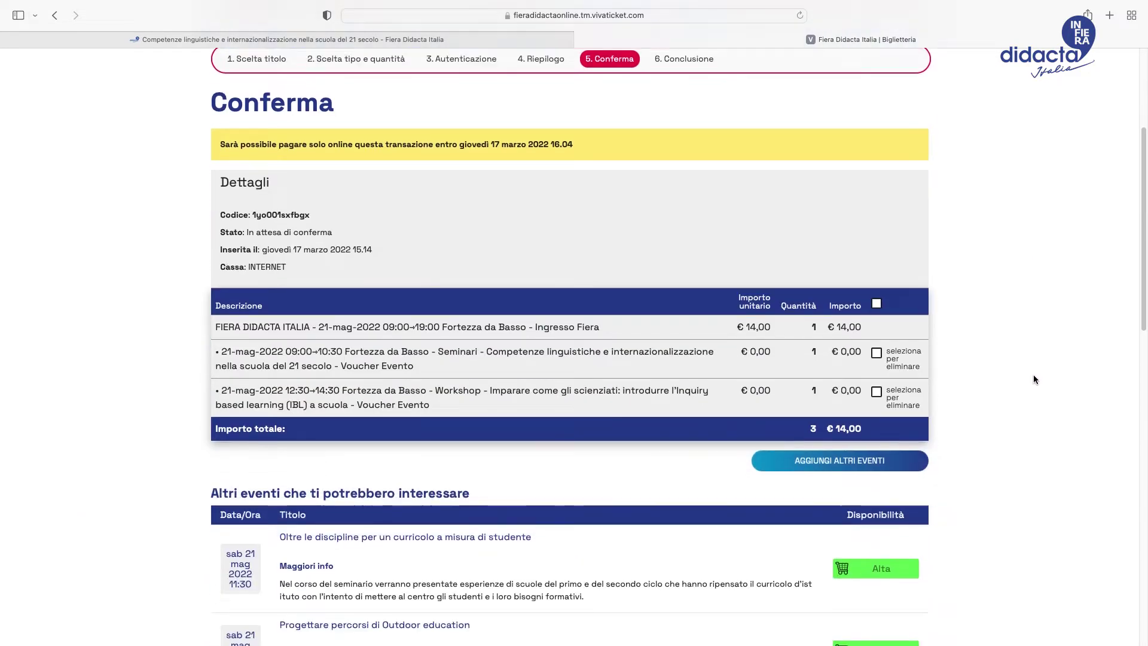
scroll(1033, 374, "down", 2)
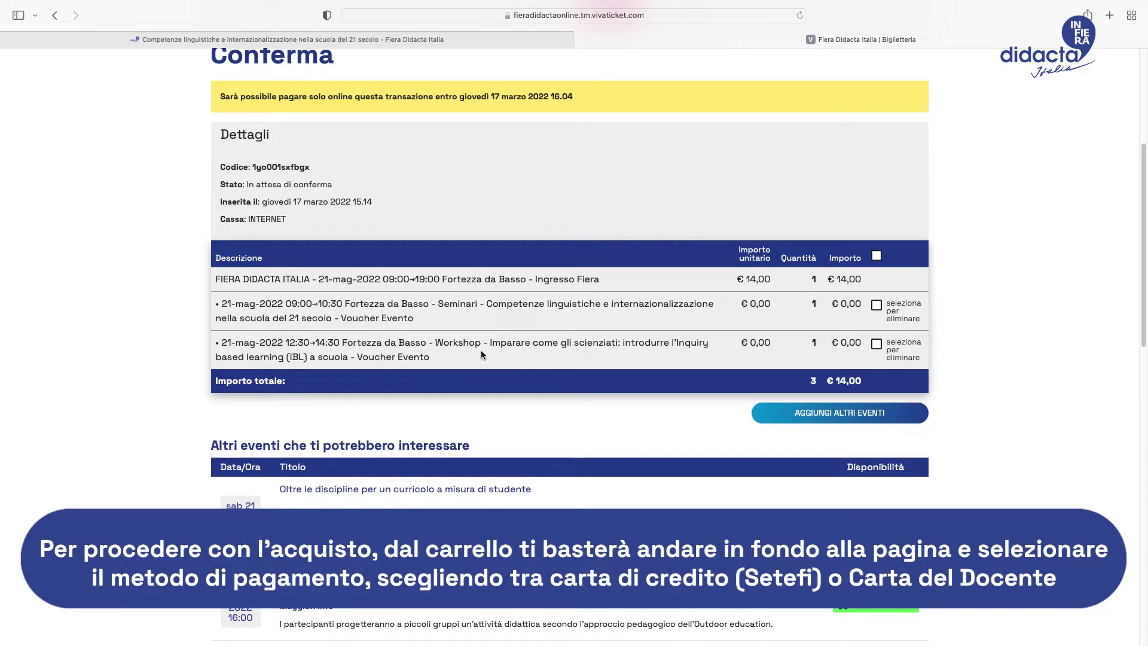
scroll(1008, 367, "down", 15)
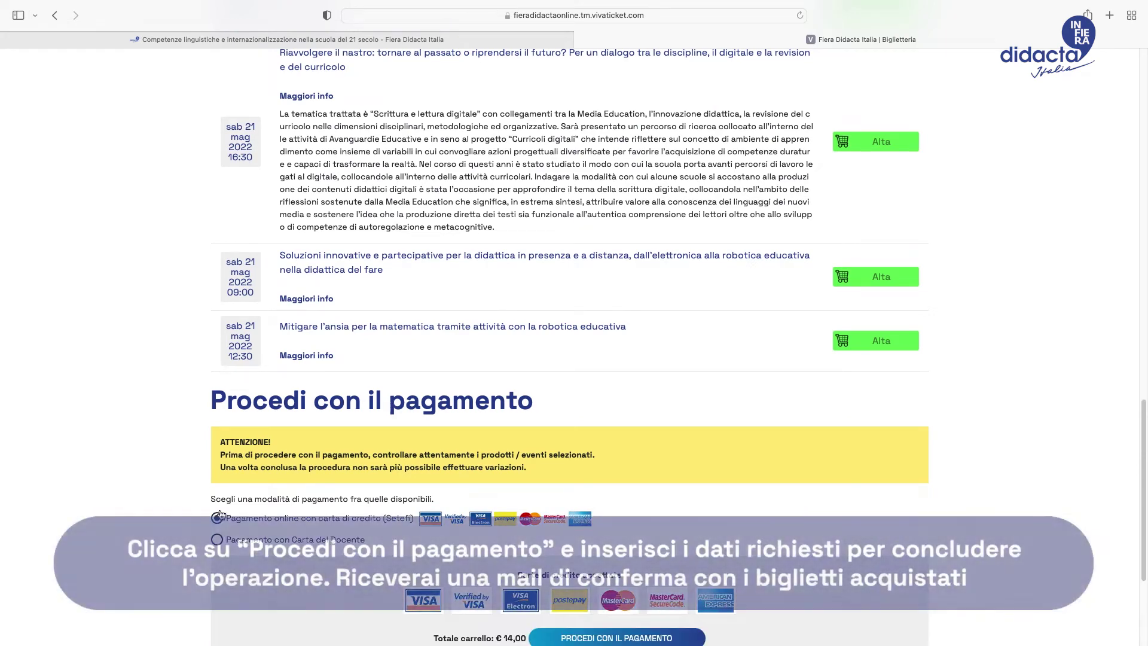
left_click(217, 518)
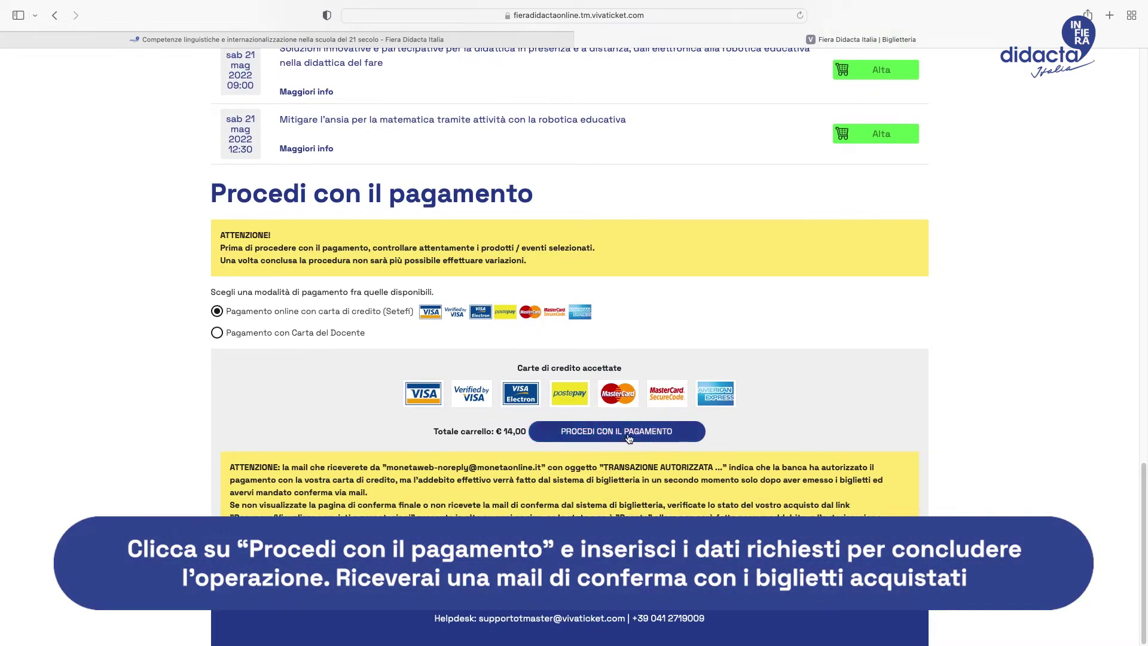
left_click(628, 434)
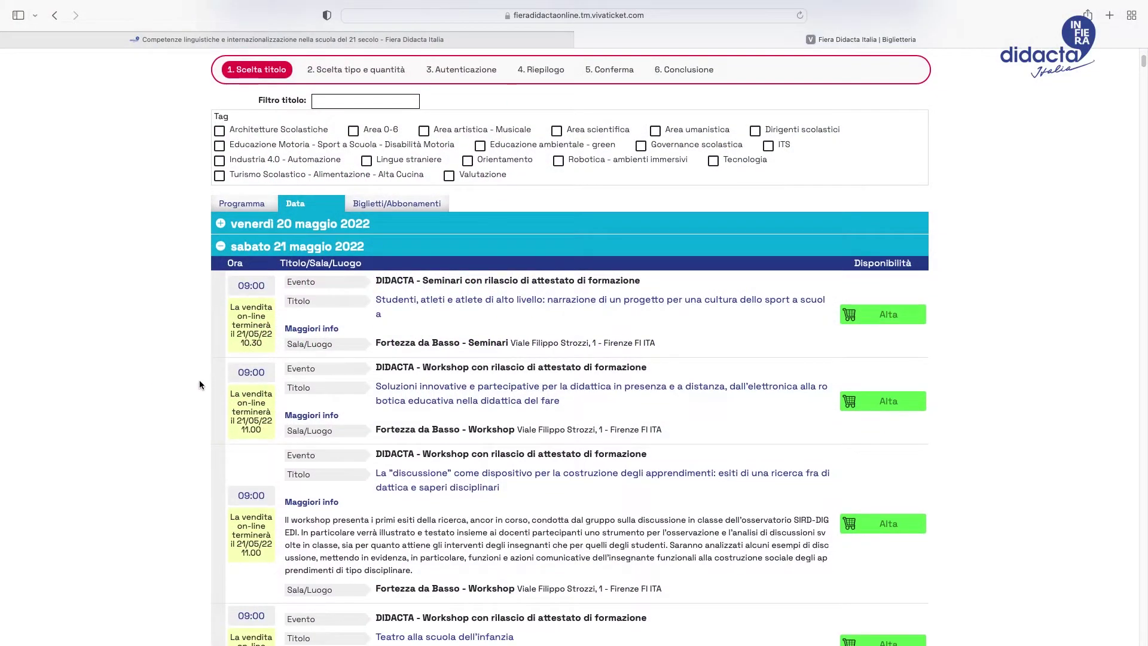
Add the 21 May 09:00 workshop "Soluzioni innovative e partecipative per la didattica" to the cart and review the order down to the payment options.
left_click(251, 373)
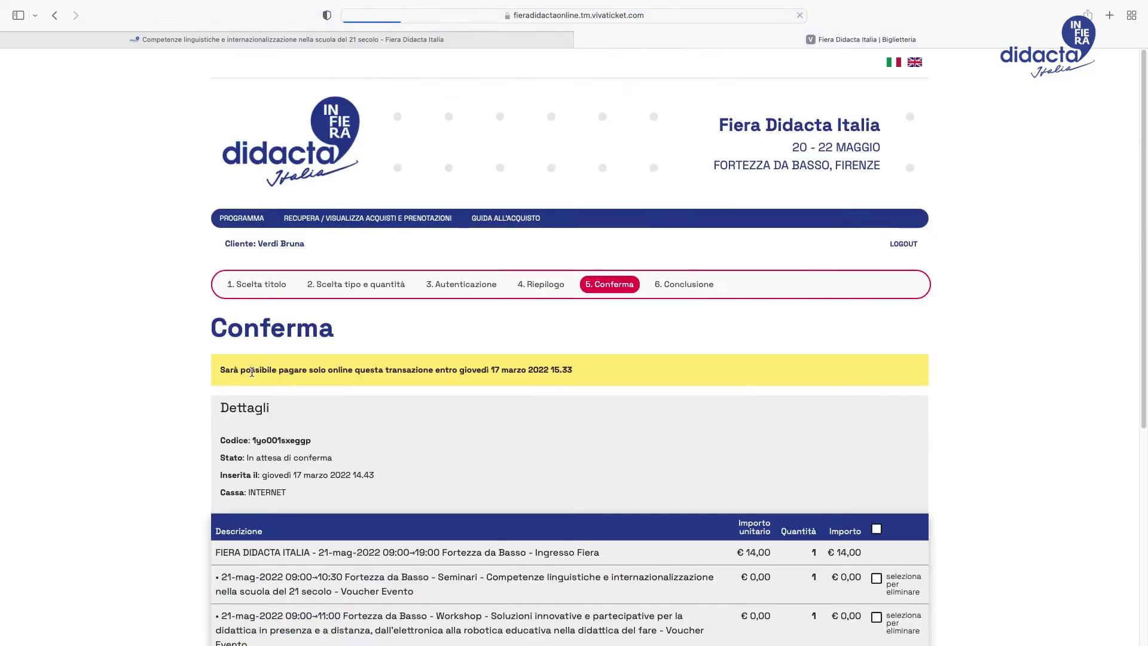
scroll(150, 370, "down", 5)
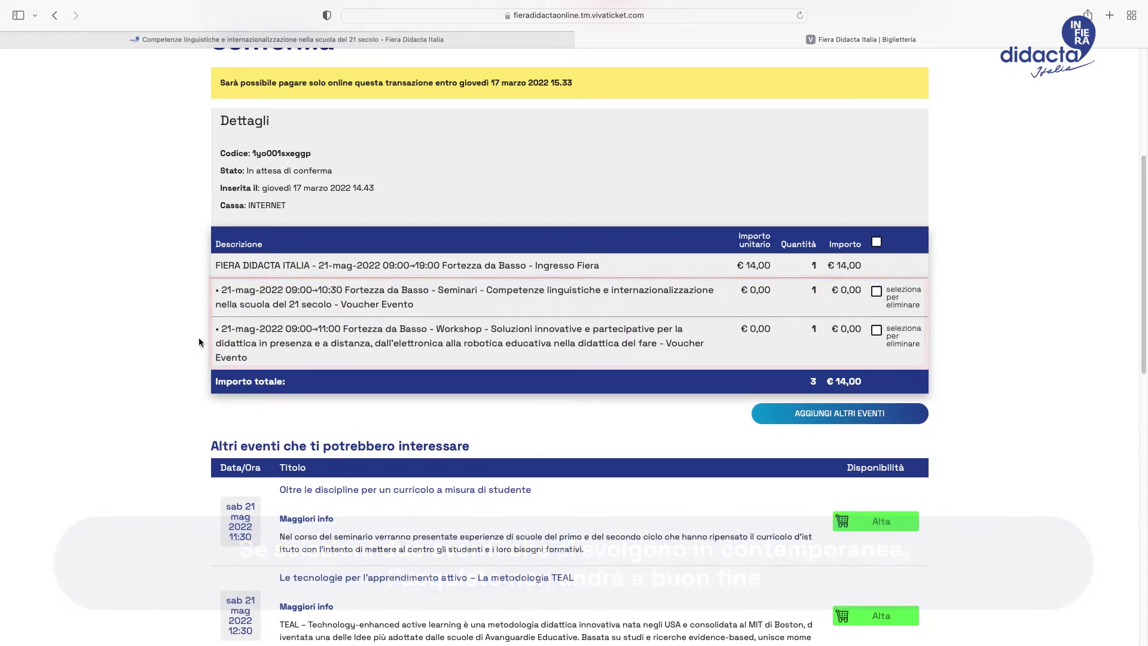
scroll(177, 354, "down", 5)
scroll(179, 356, "down", 7)
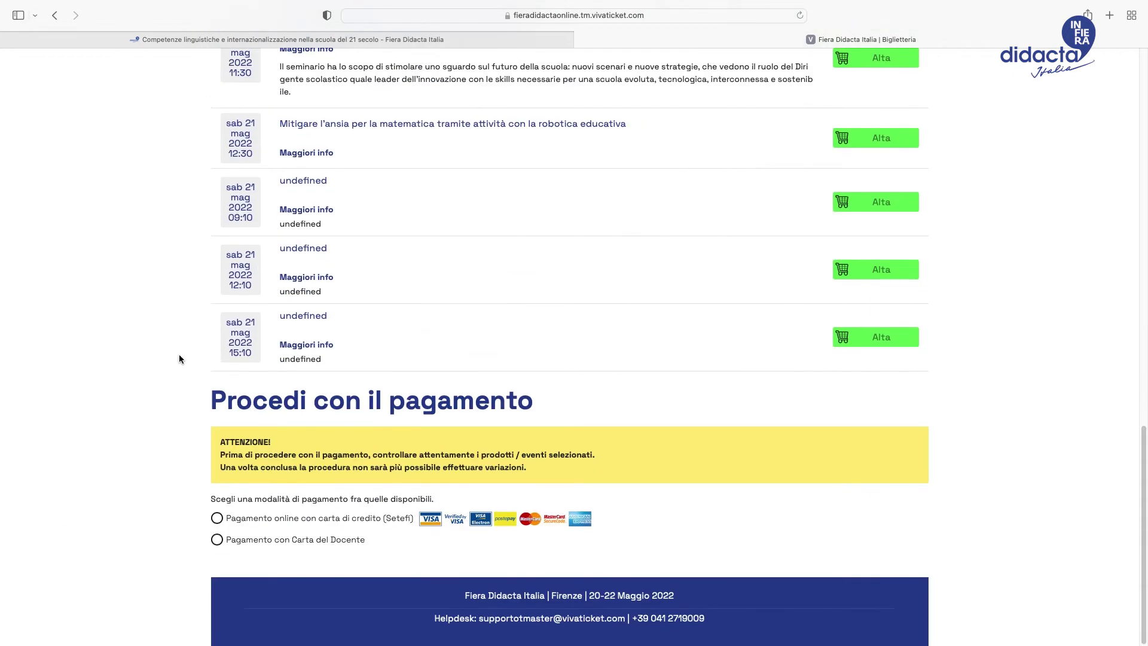
Choose online payment by credit card (Setefi) and try to proceed with payment for the 21 May ticket order.
left_click(217, 519)
scroll(201, 421, "down", 3)
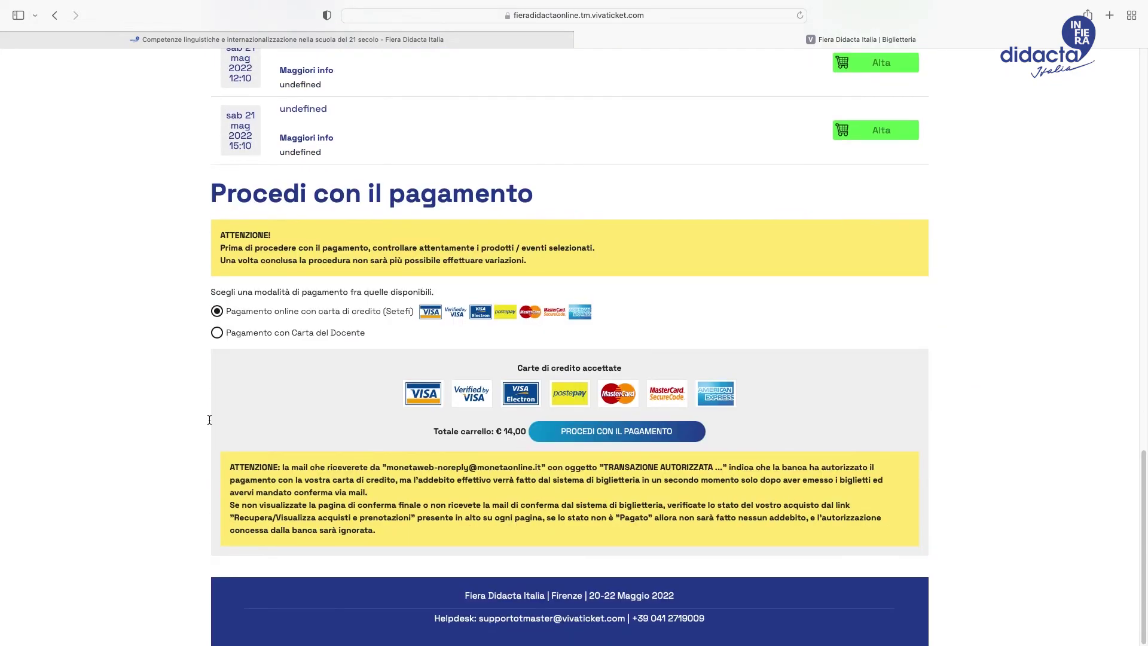
left_click(619, 433)
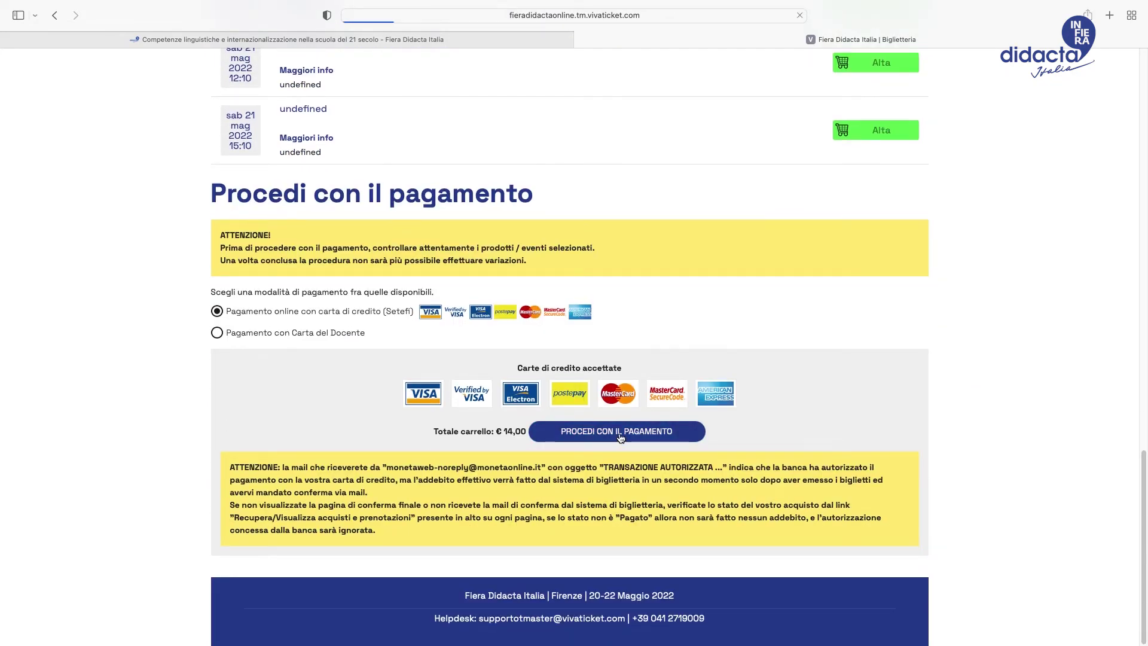
Remove the 21 May 09:00 workshop "Soluzioni innovative e partecipative per la didattica" from the cart and confirm the deletion.
scroll(812, 411, "down", 2)
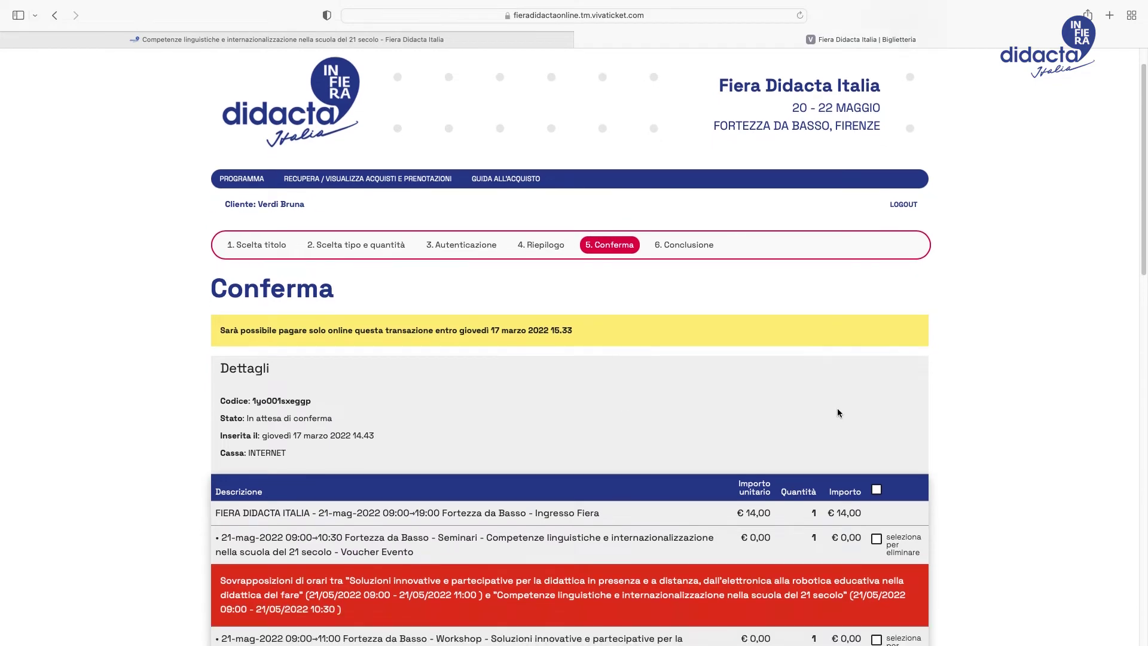
scroll(1002, 414, "down", 4)
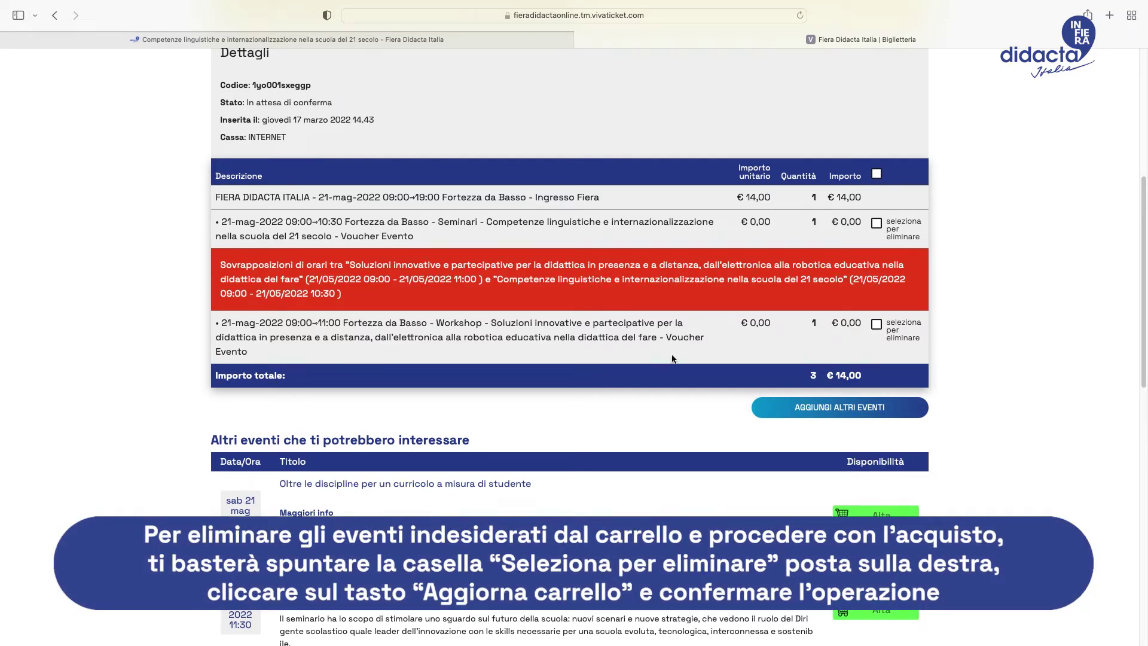
left_click(876, 325)
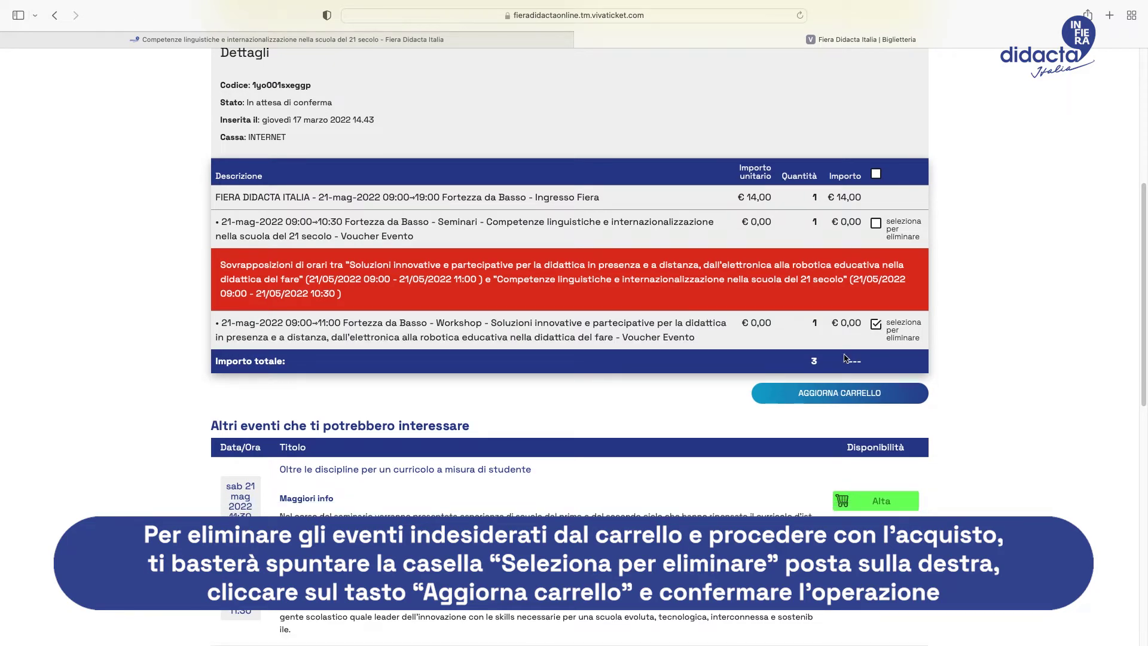
left_click(843, 399)
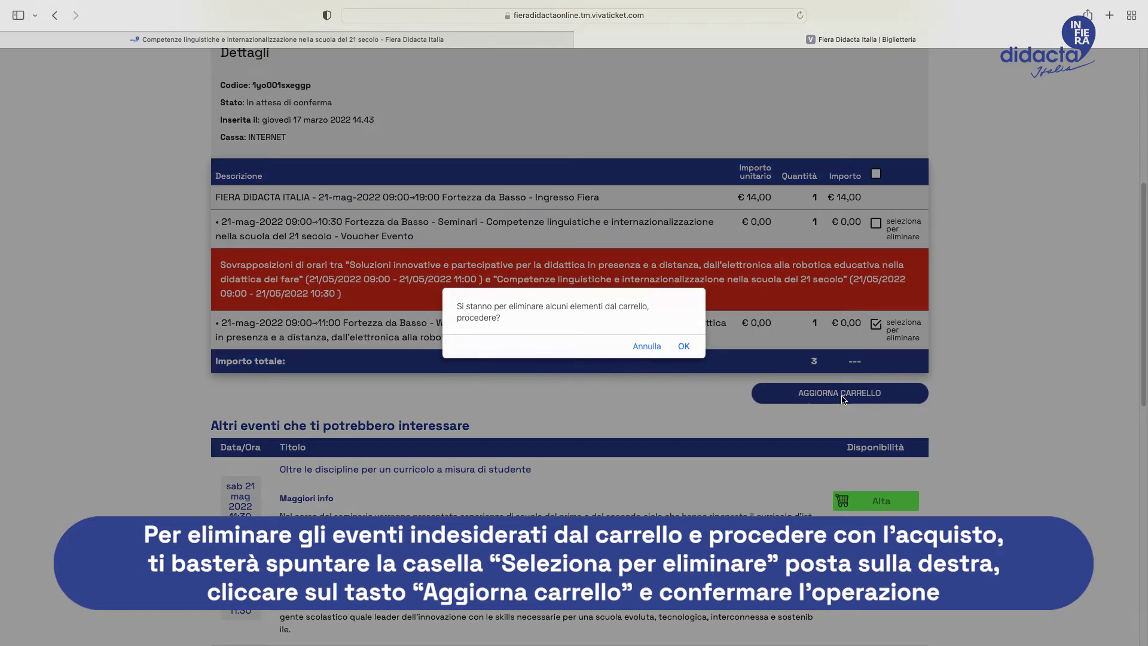
left_click(684, 347)
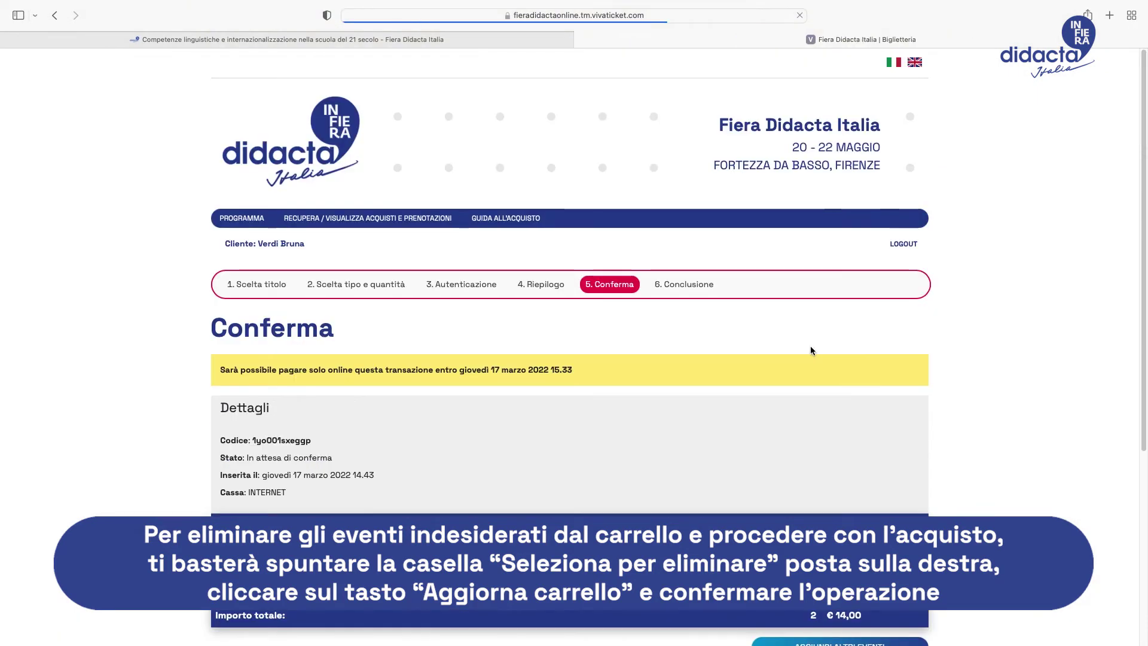
scroll(1001, 357, "down", 5)
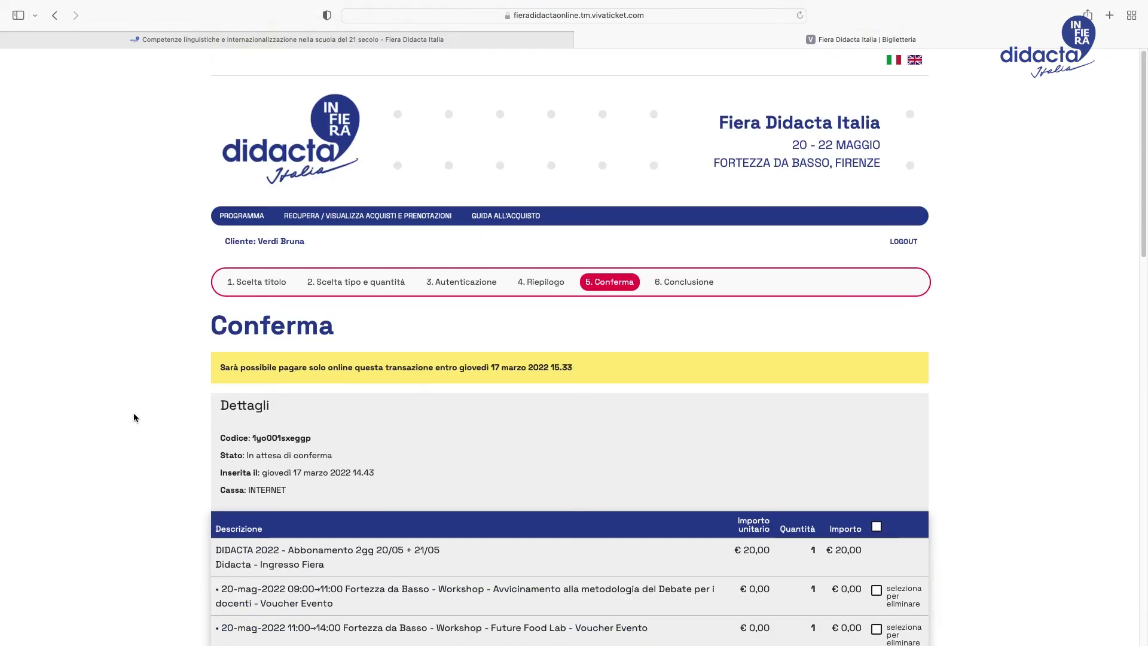
Review the "Abbonamento 2gg 20/05 + 21/05" order, select online credit card payment (Setefi), and try to proceed with payment.
scroll(134, 417, "down", 5)
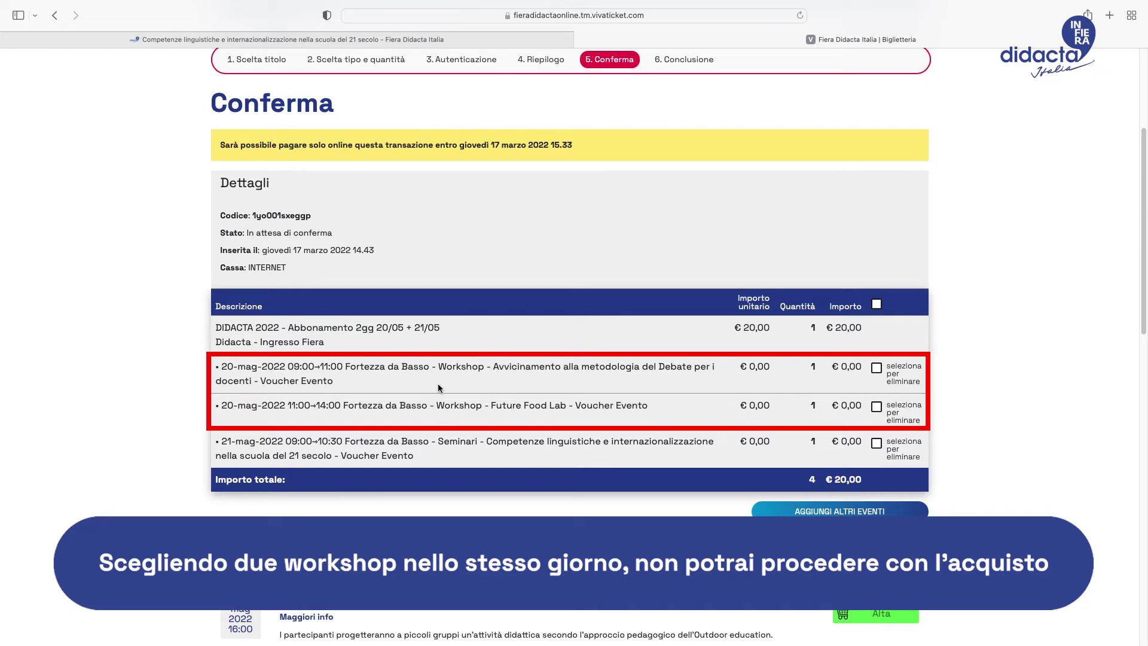
scroll(552, 428, "down", 8)
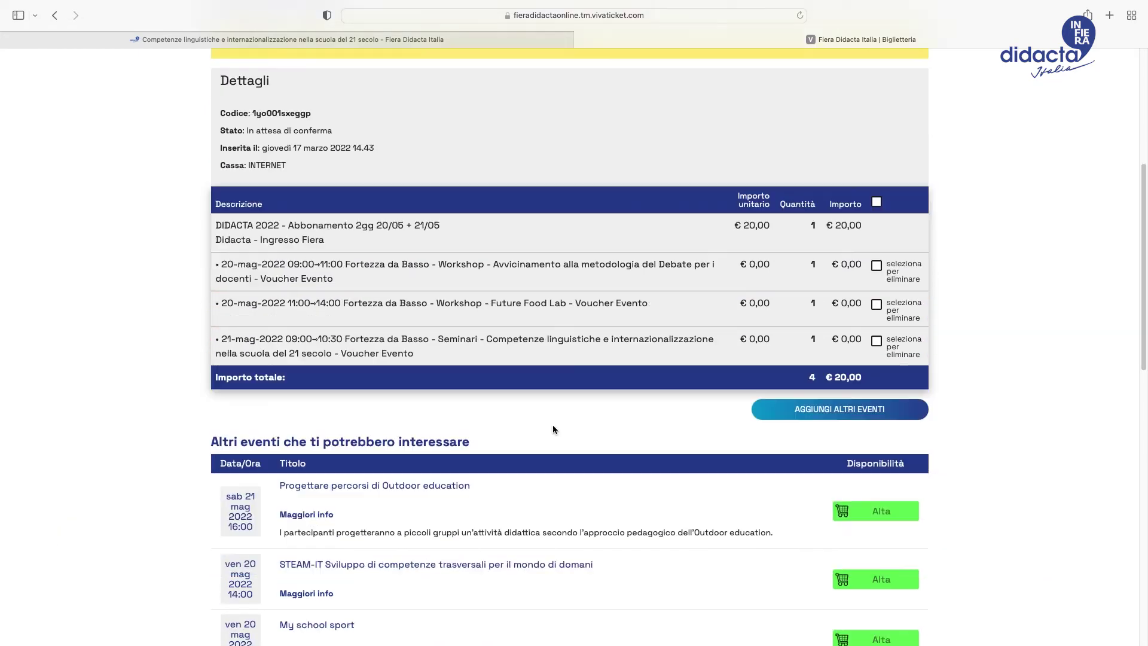
scroll(552, 429, "down", 10)
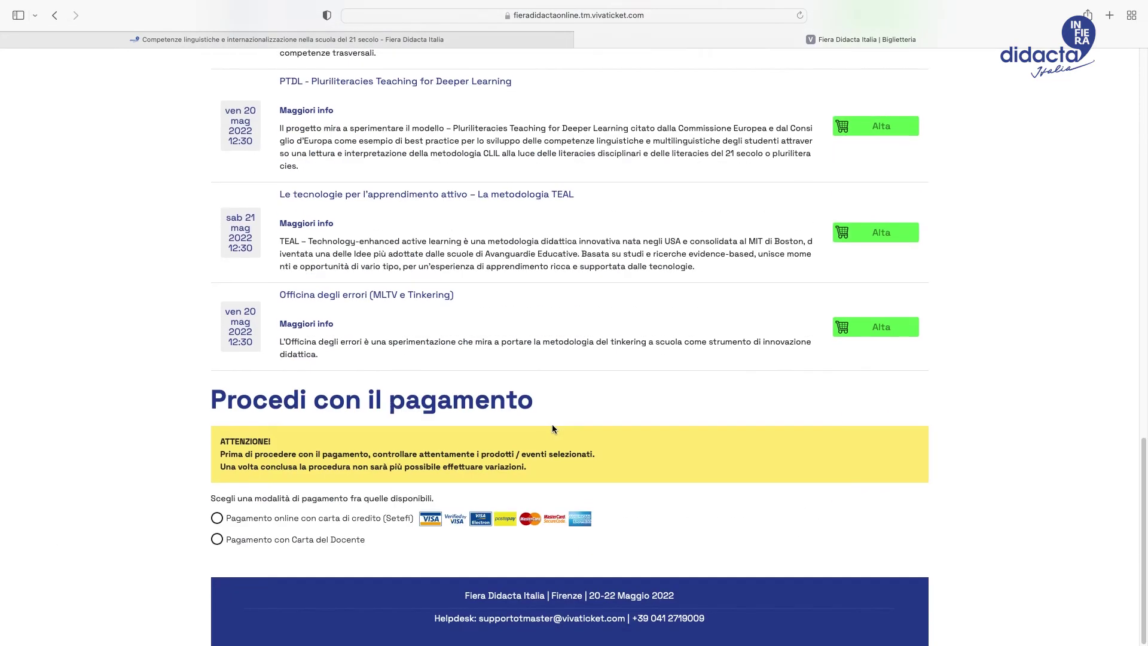
left_click(218, 520)
scroll(470, 464, "down", 4)
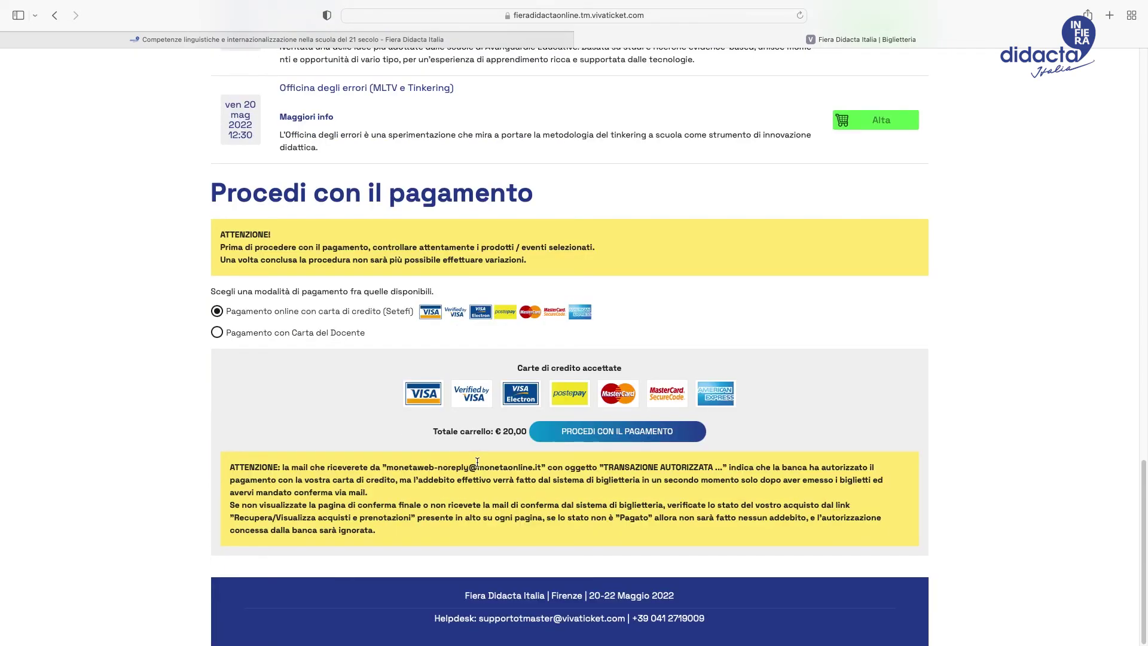
left_click(615, 431)
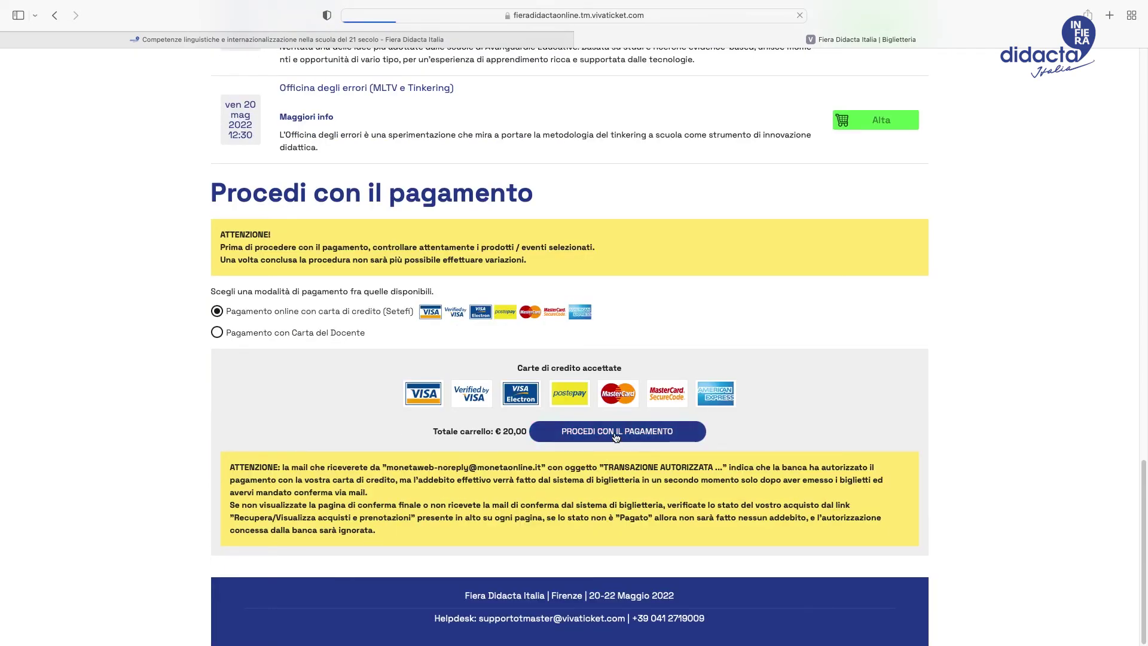
Remove the 20 May 11:00 workshop "Future Food Lab" from the cart, confirm the deletion, and review the updated order.
scroll(615, 437, "down", 1)
scroll(615, 437, "down", 6)
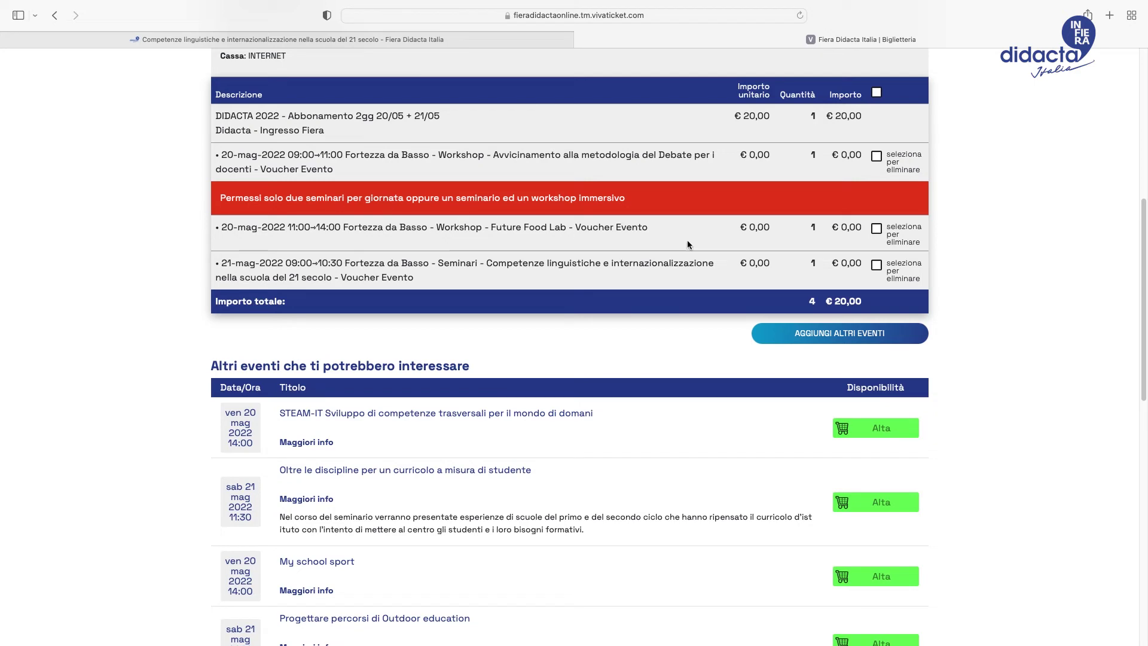
left_click(877, 229)
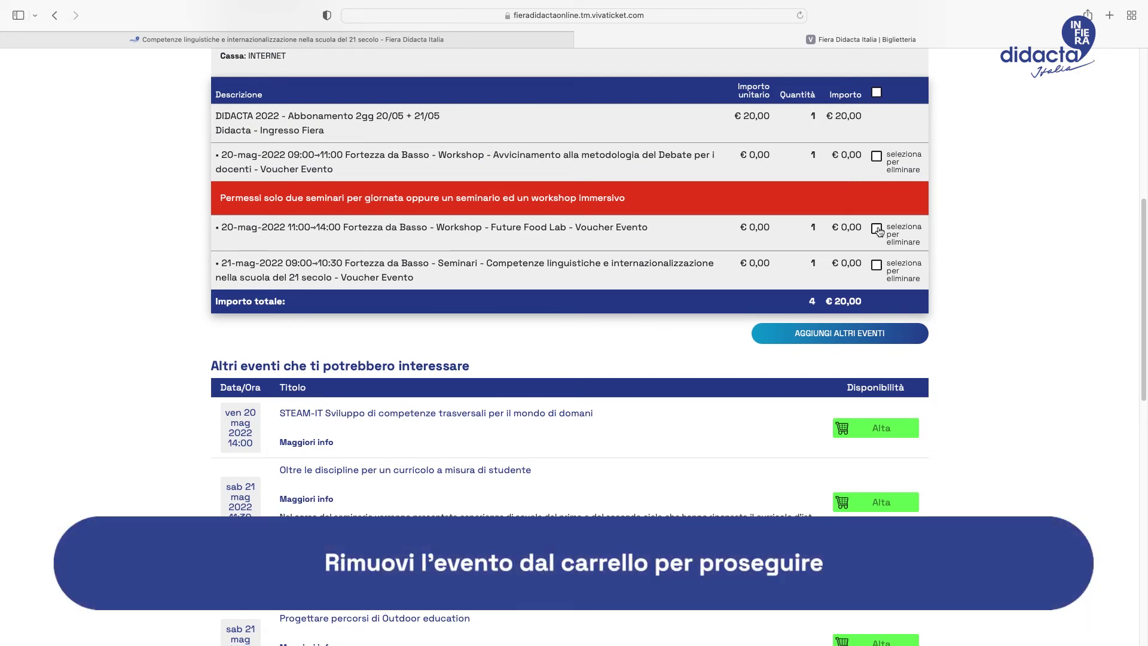
left_click(858, 336)
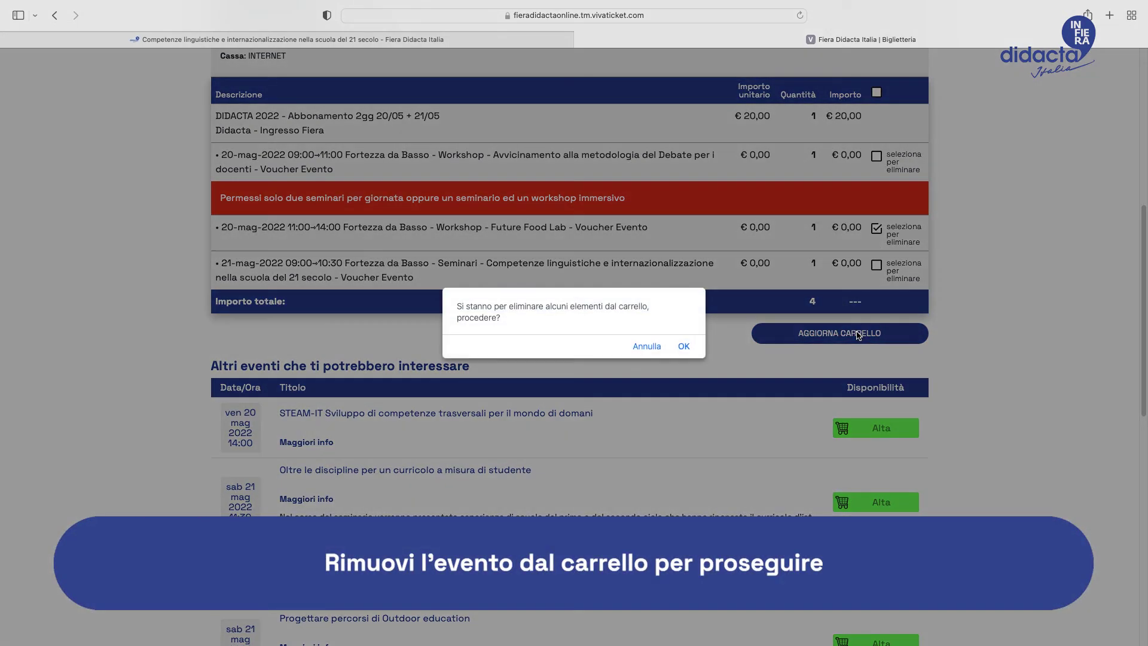
left_click(681, 347)
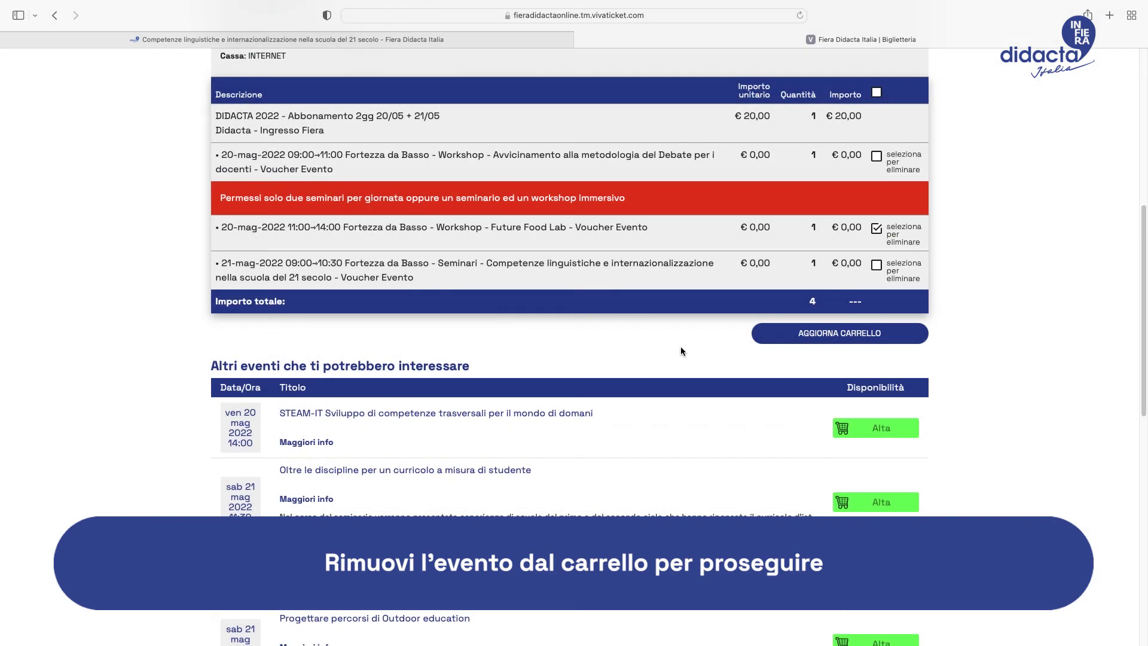
scroll(995, 343, "down", 5)
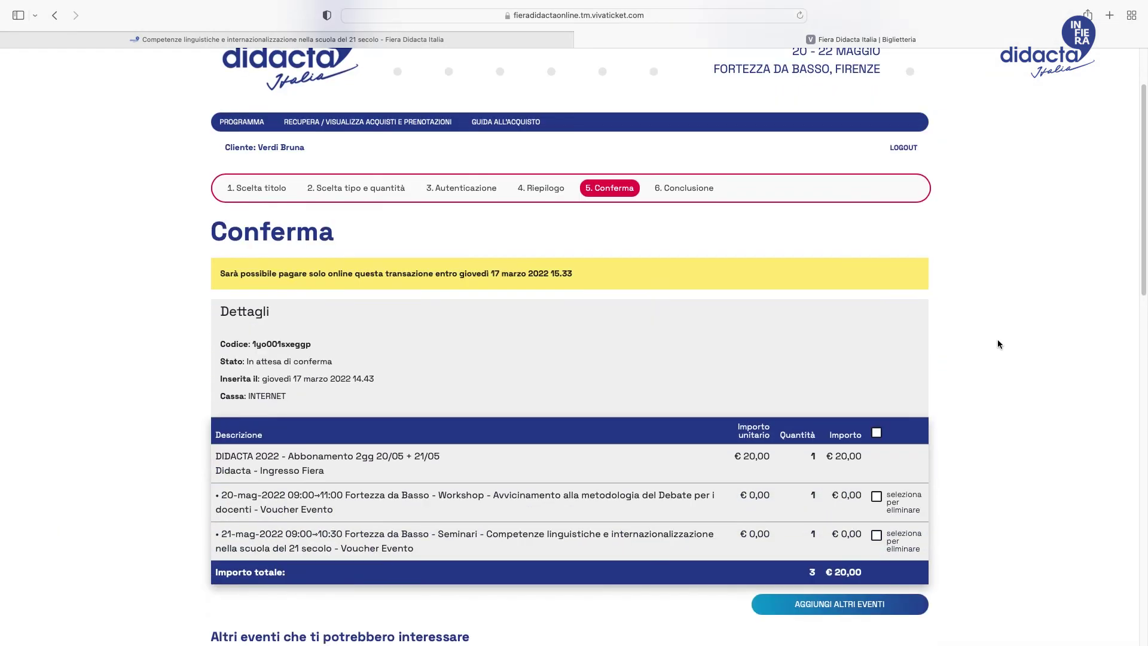